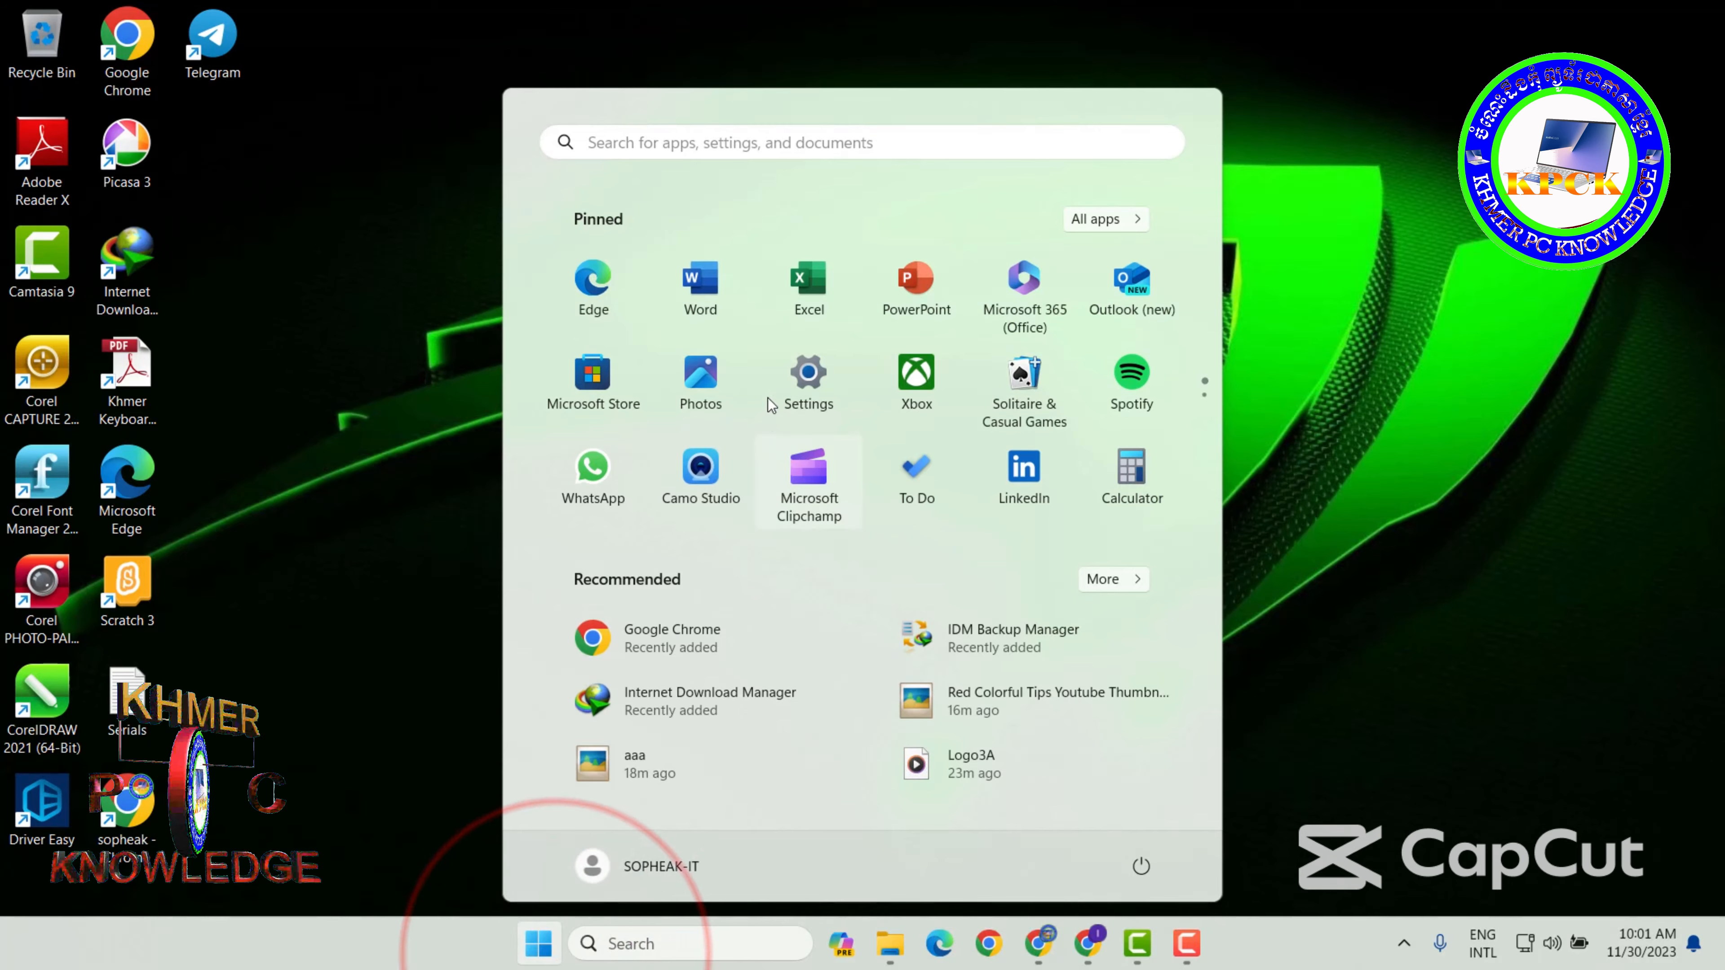
# - Launch Excel, open the recent Lesson workbook and update its external links
pyautogui.click(805, 316)
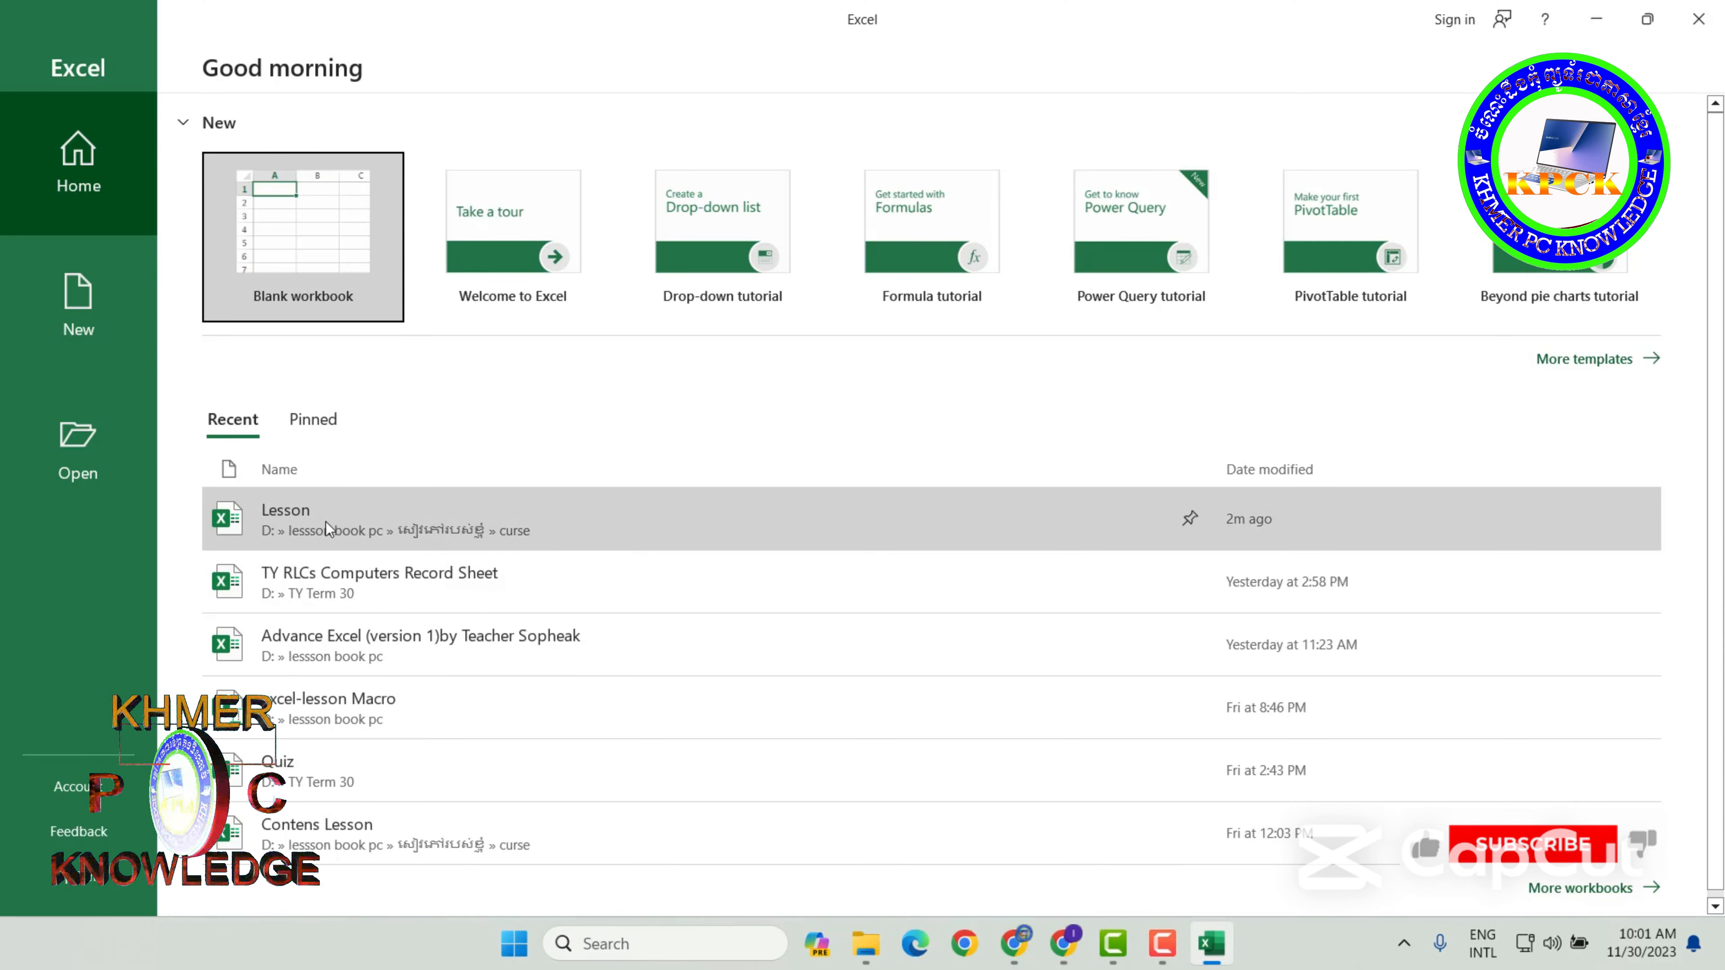
pyautogui.click(326, 522)
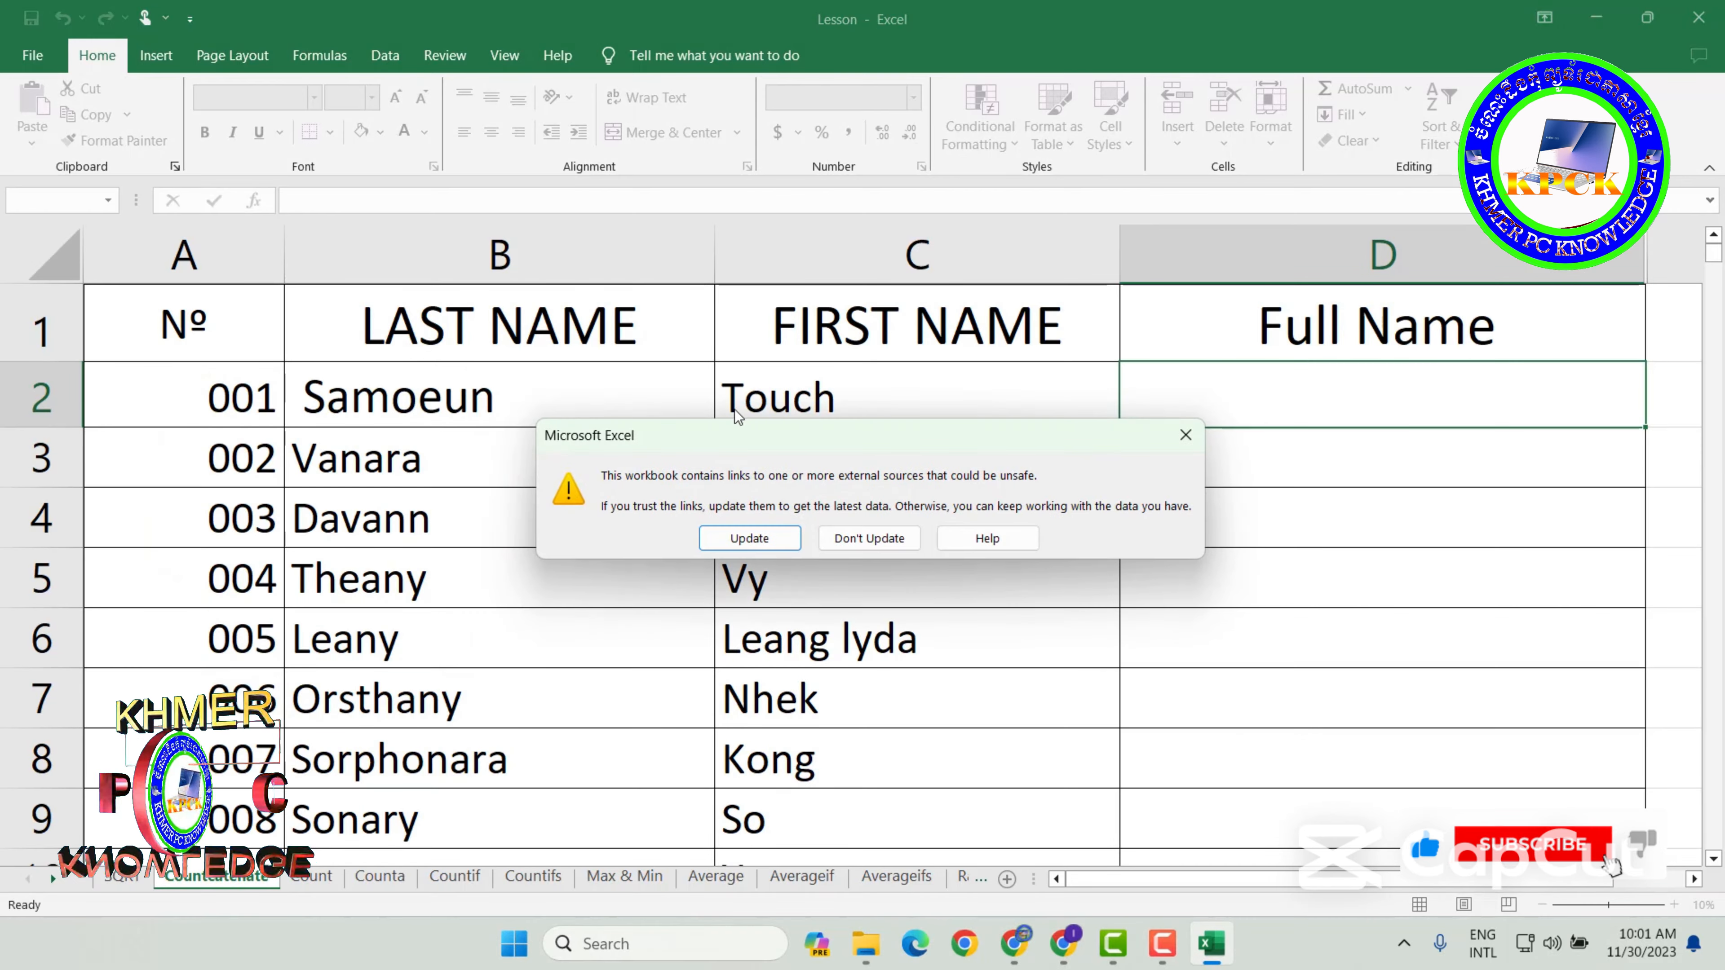
pyautogui.click(770, 539)
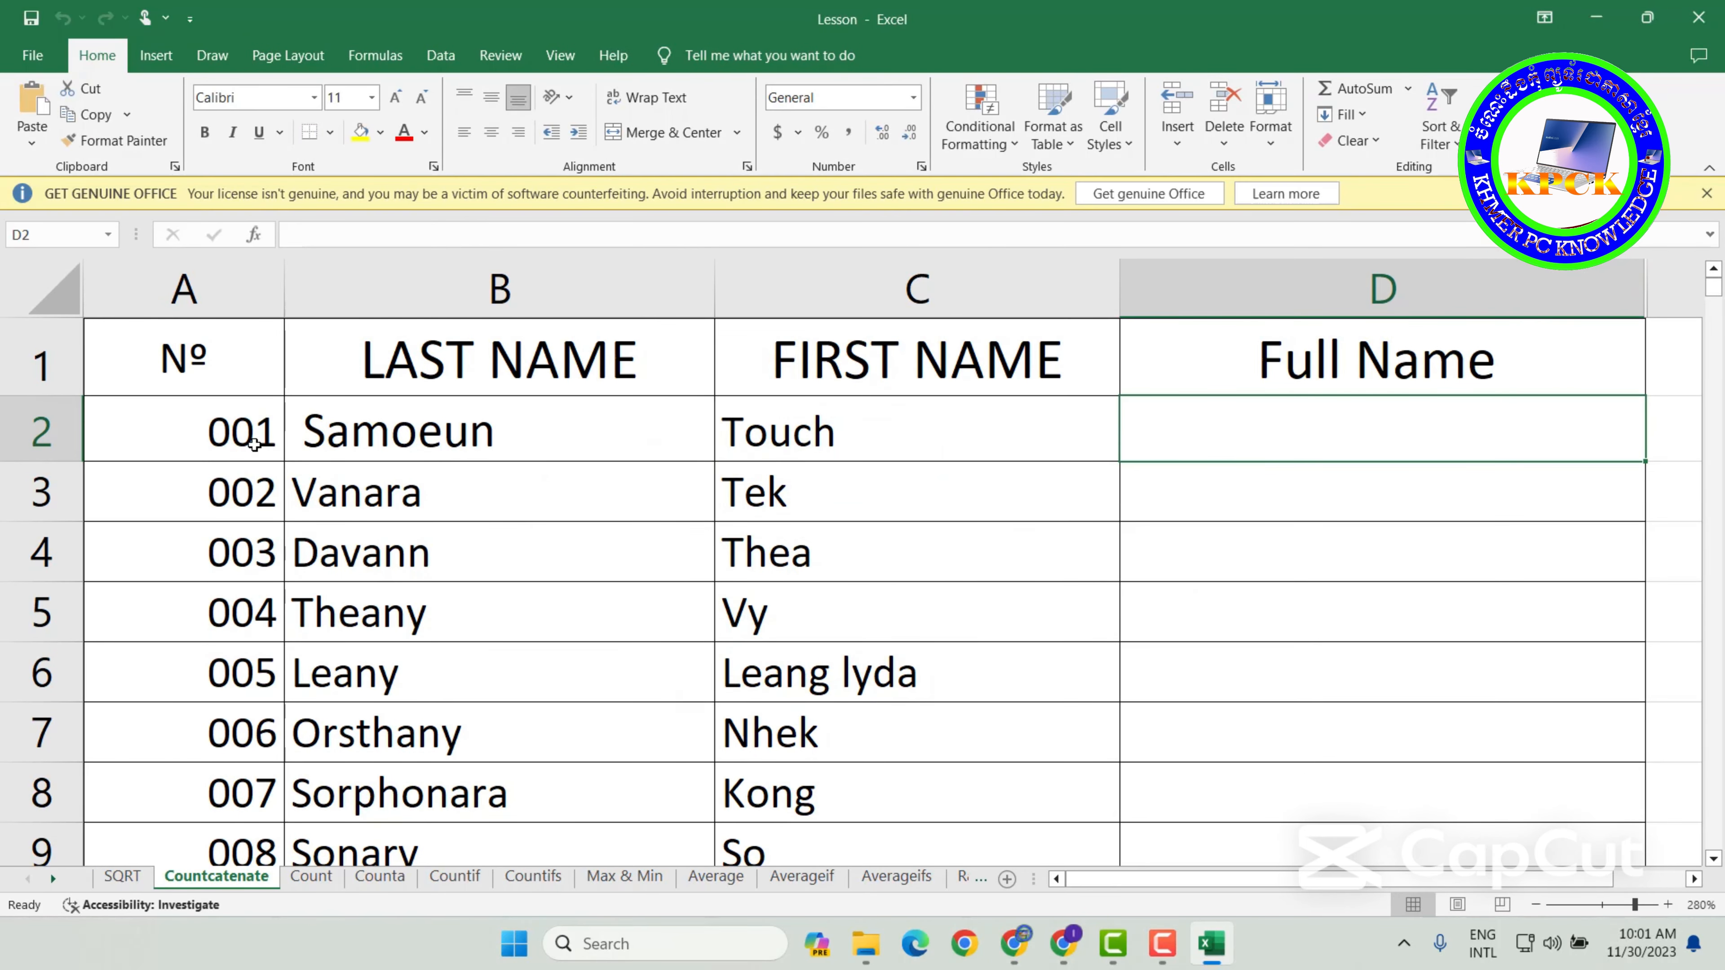
pyautogui.moveTo(163, 350); pyautogui.dragTo(1375, 802)
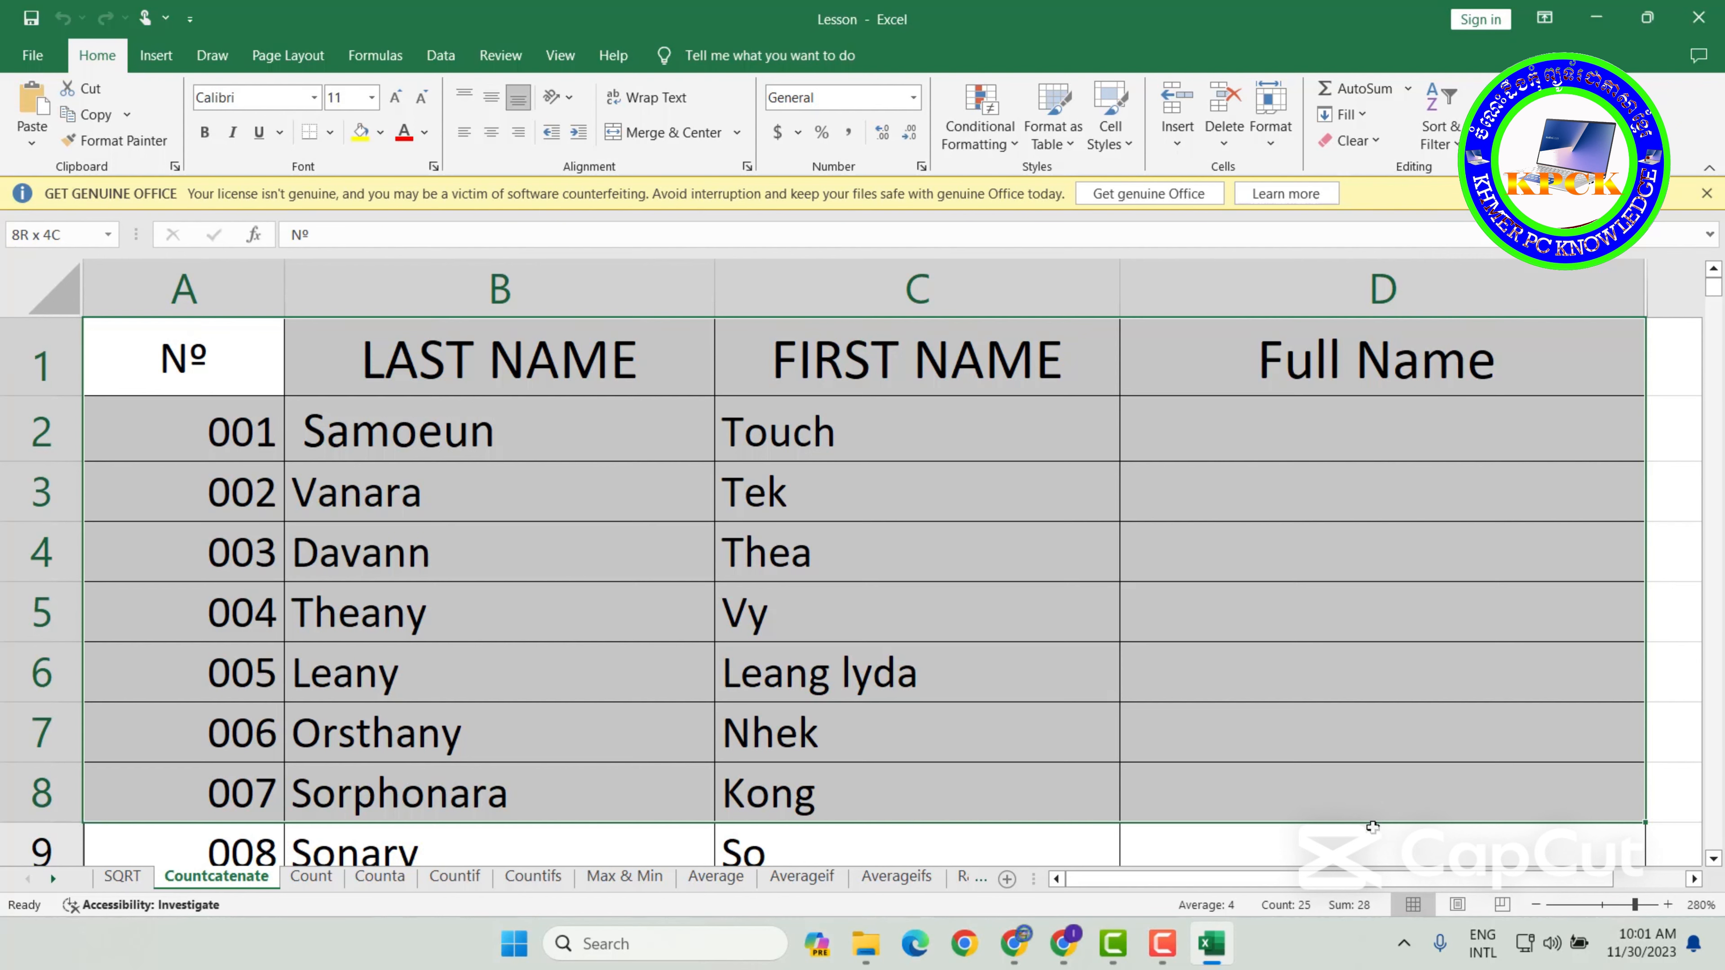
pyautogui.click(1079, 459)
pyautogui.click(1257, 441)
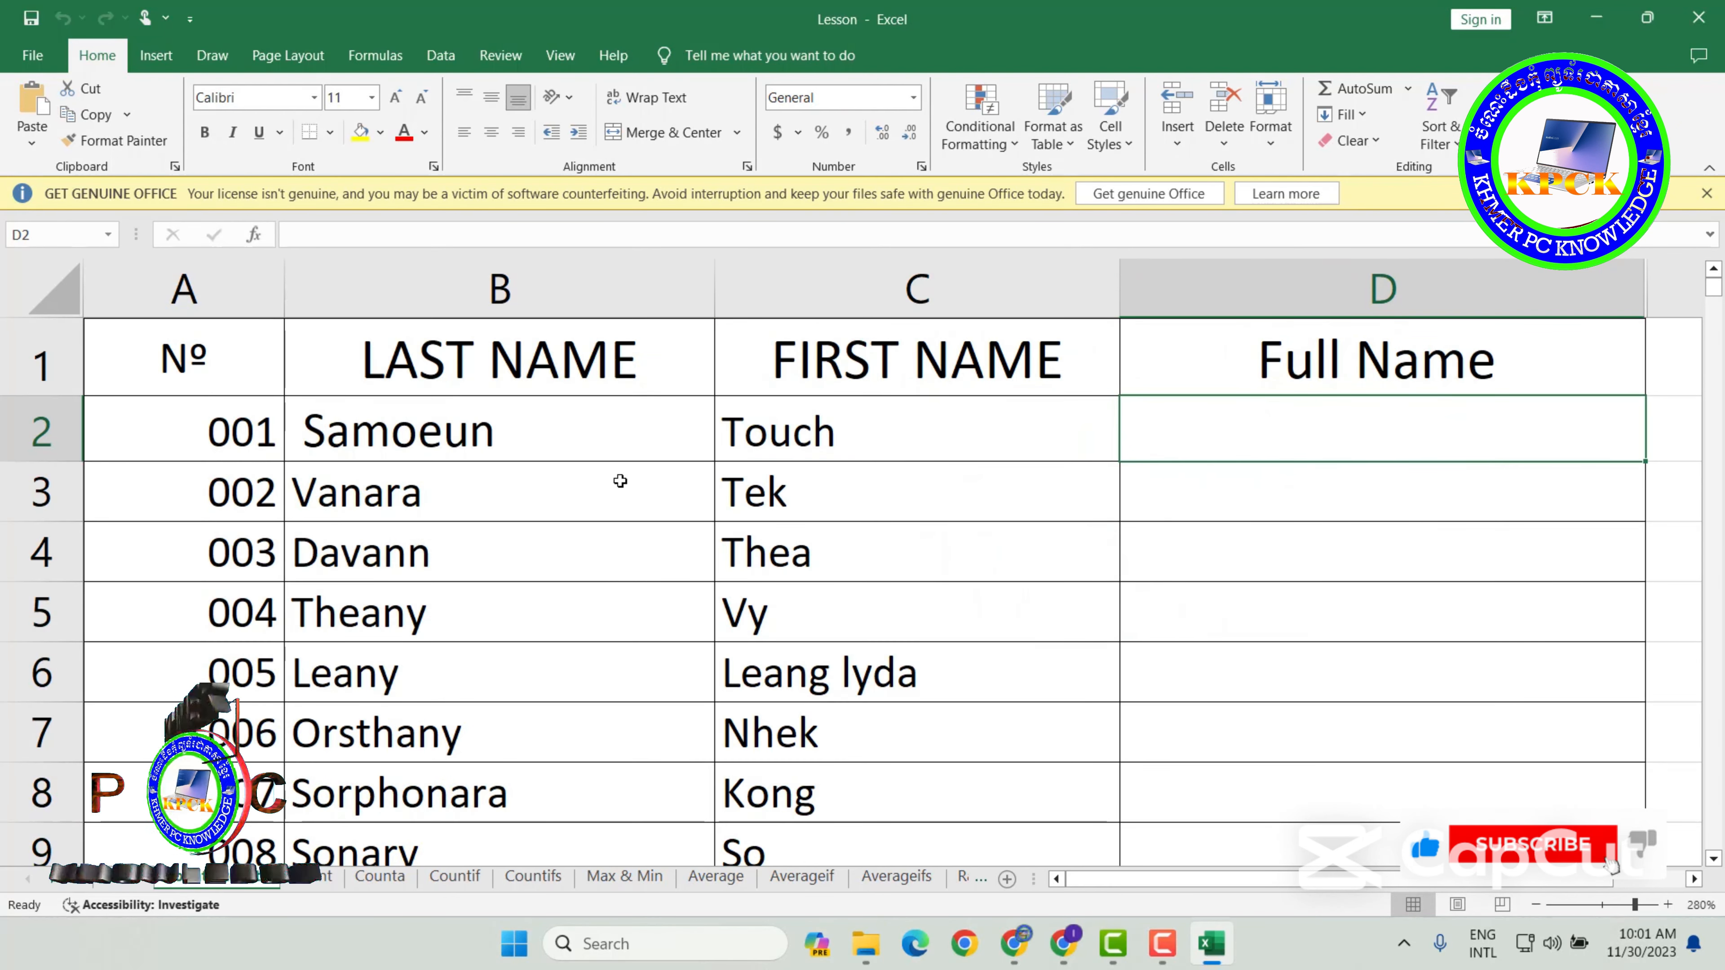
pyautogui.moveTo(565, 427); pyautogui.dragTo(828, 520)
# - Join the first and last name in cell D2 with the formula =C2&B2
pyautogui.click(1202, 455)
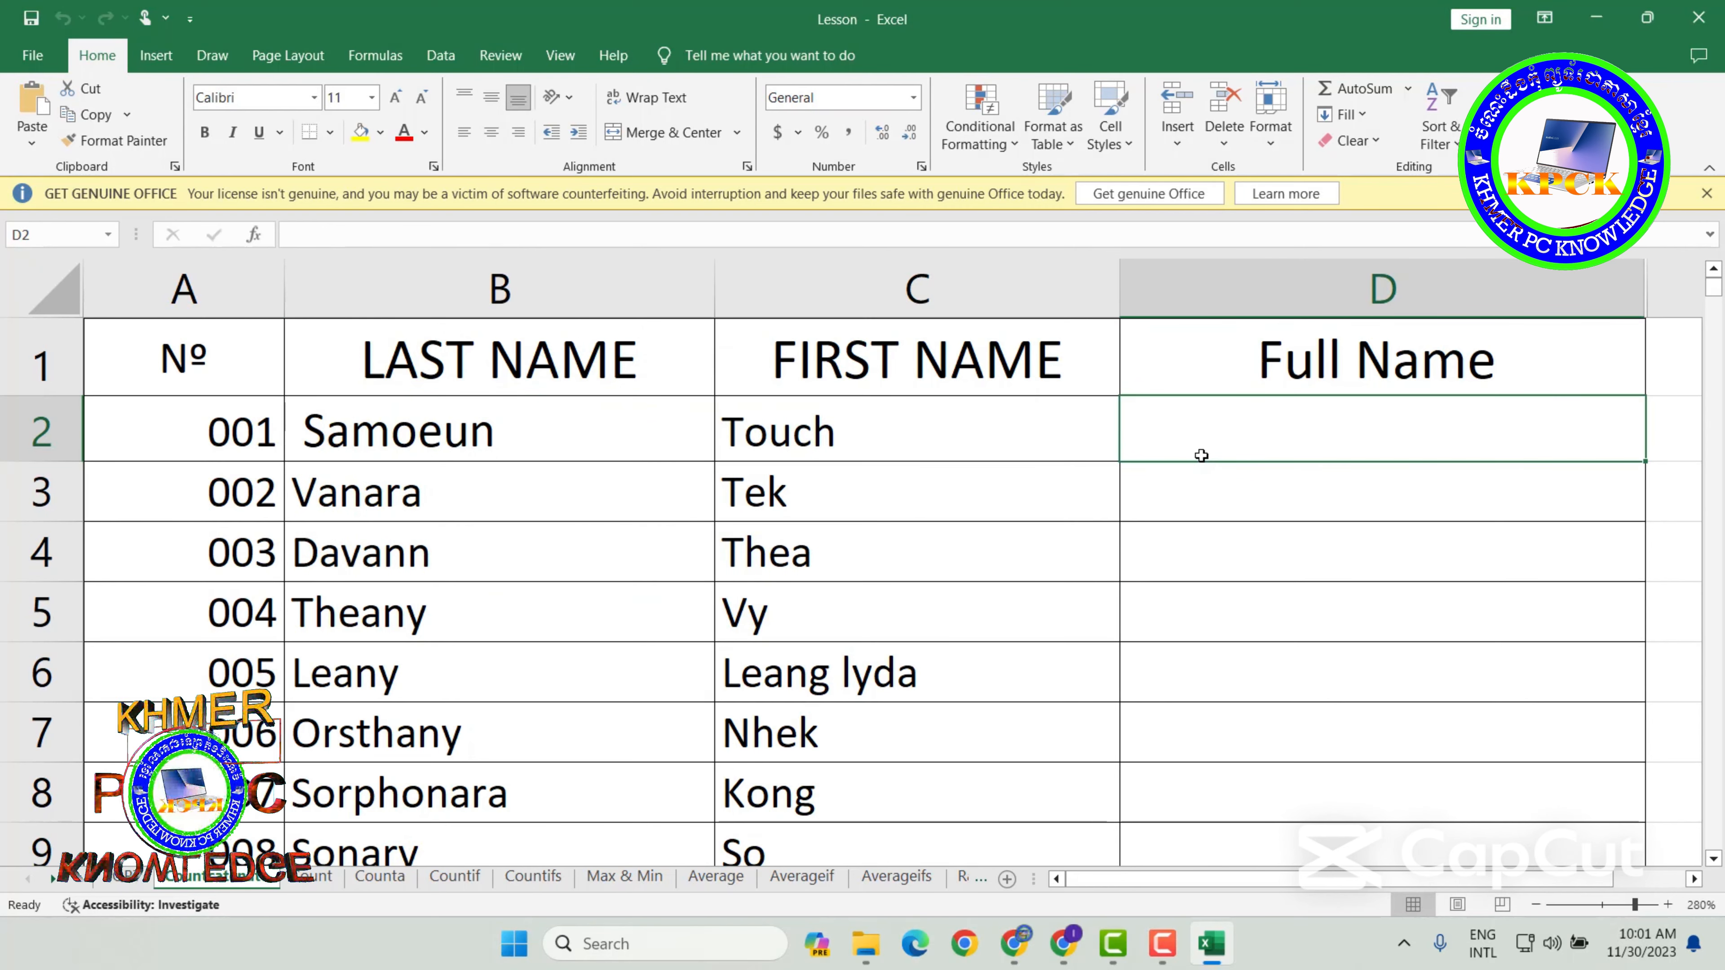
pyautogui.write('=')
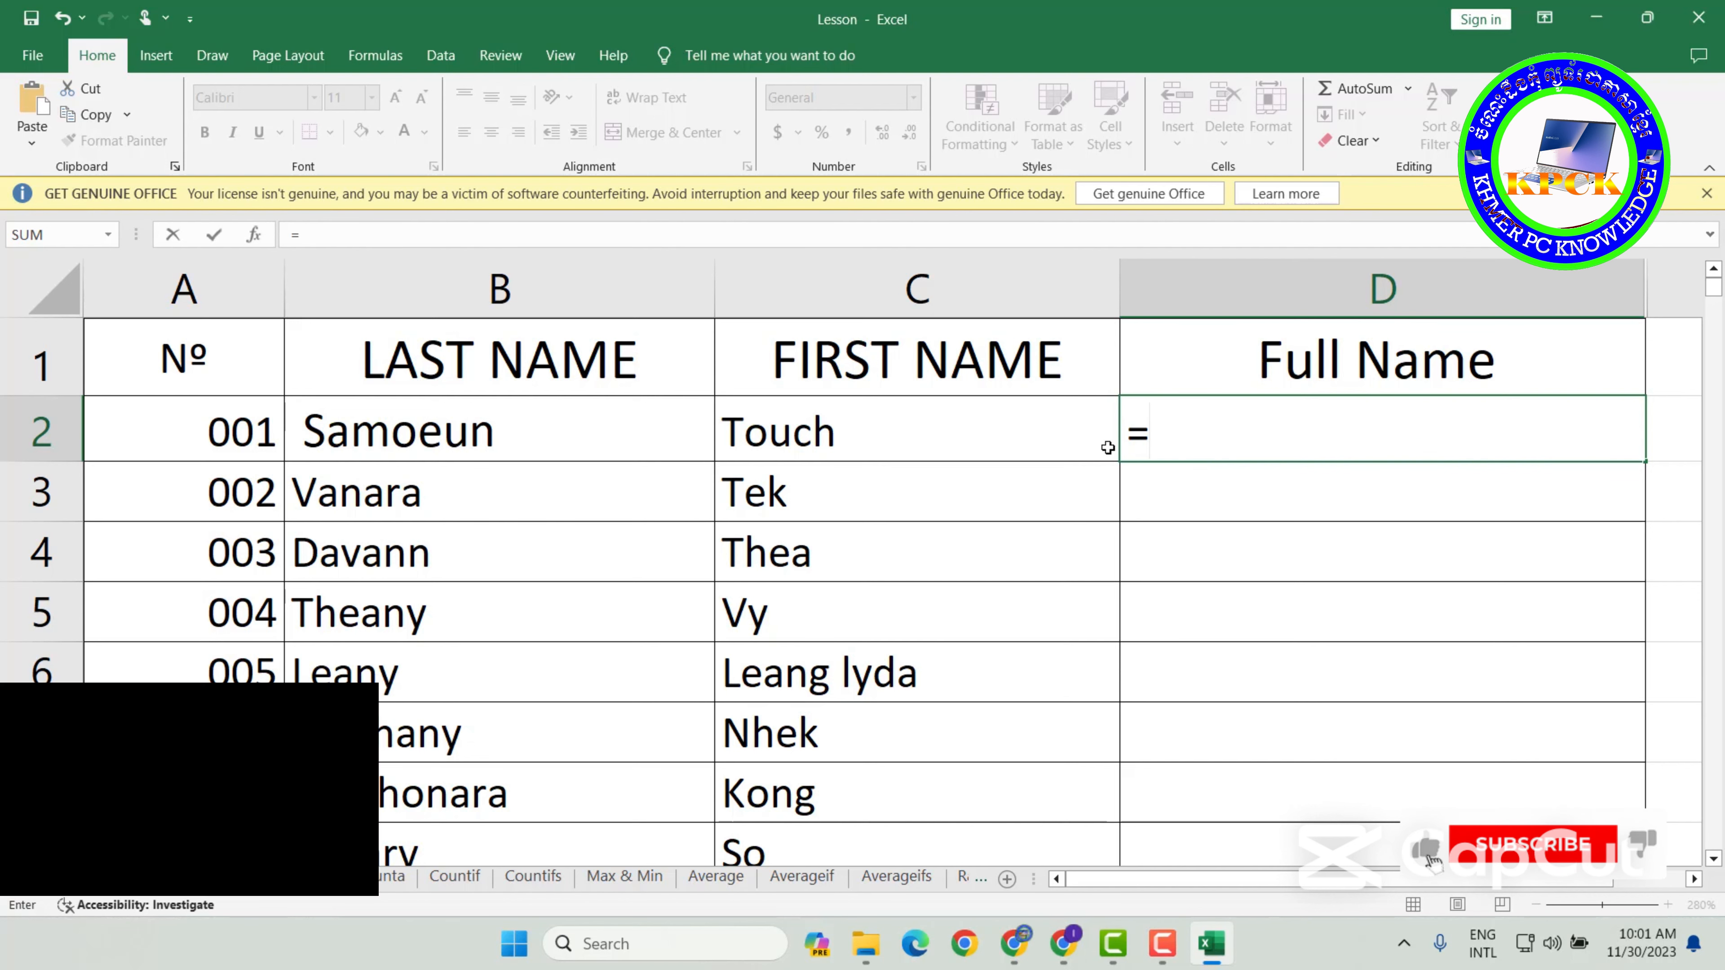
pyautogui.click(655, 436)
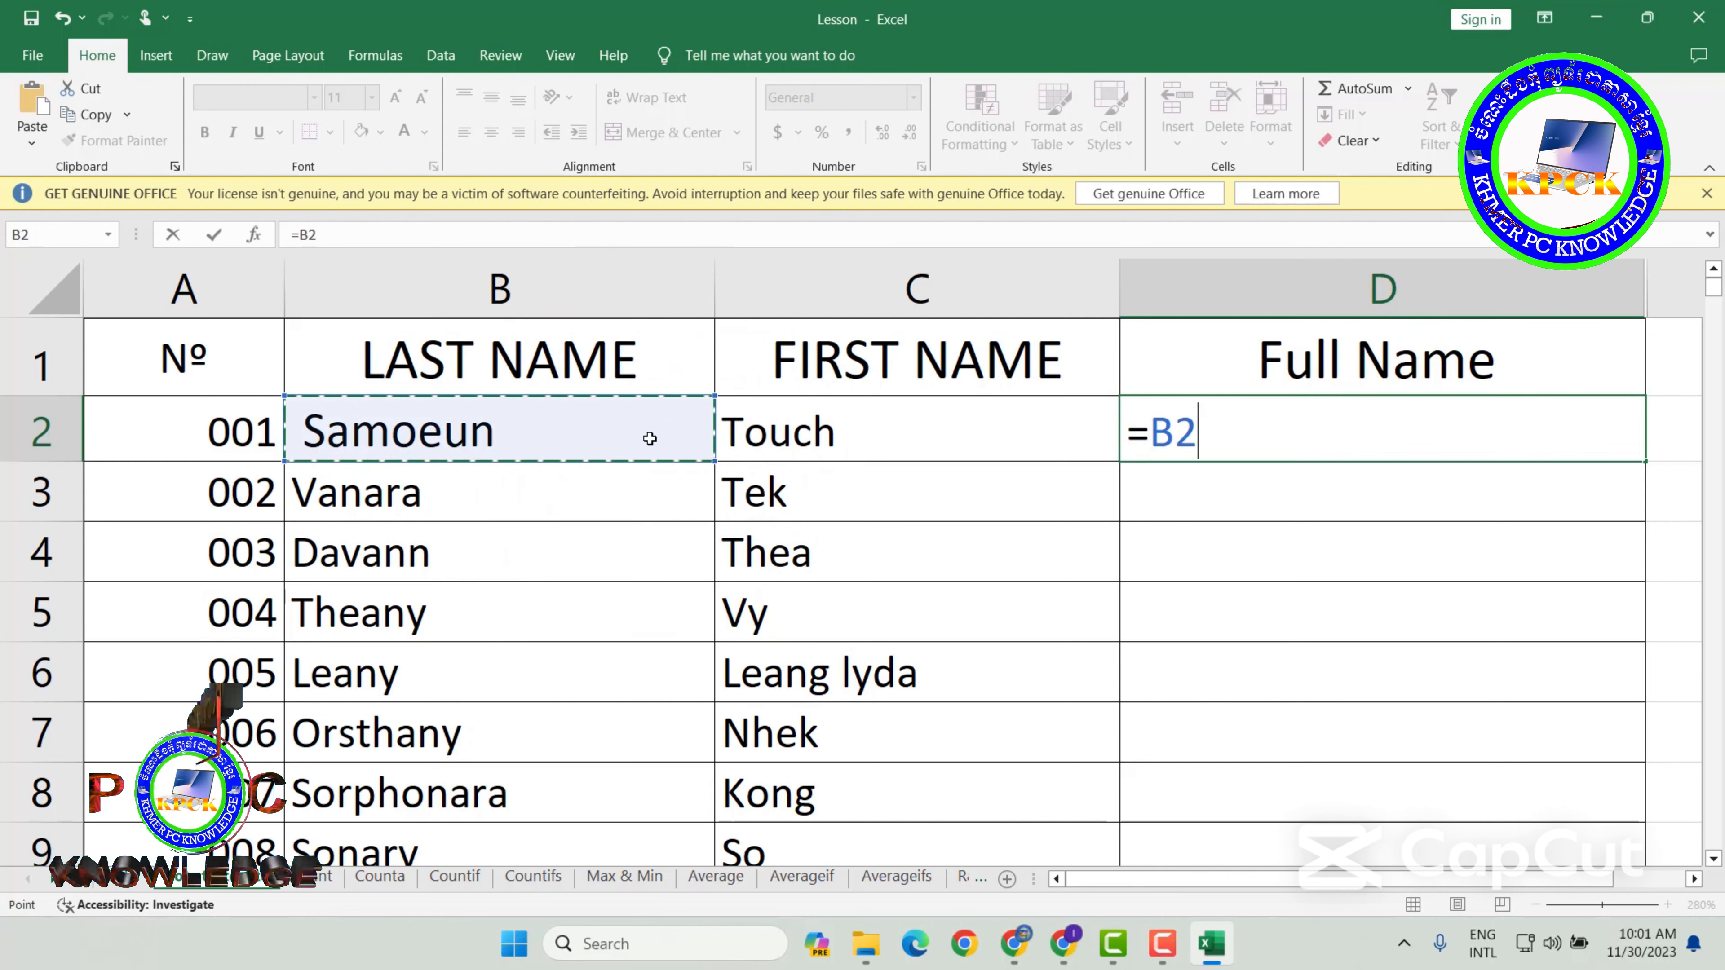
pyautogui.click(835, 454)
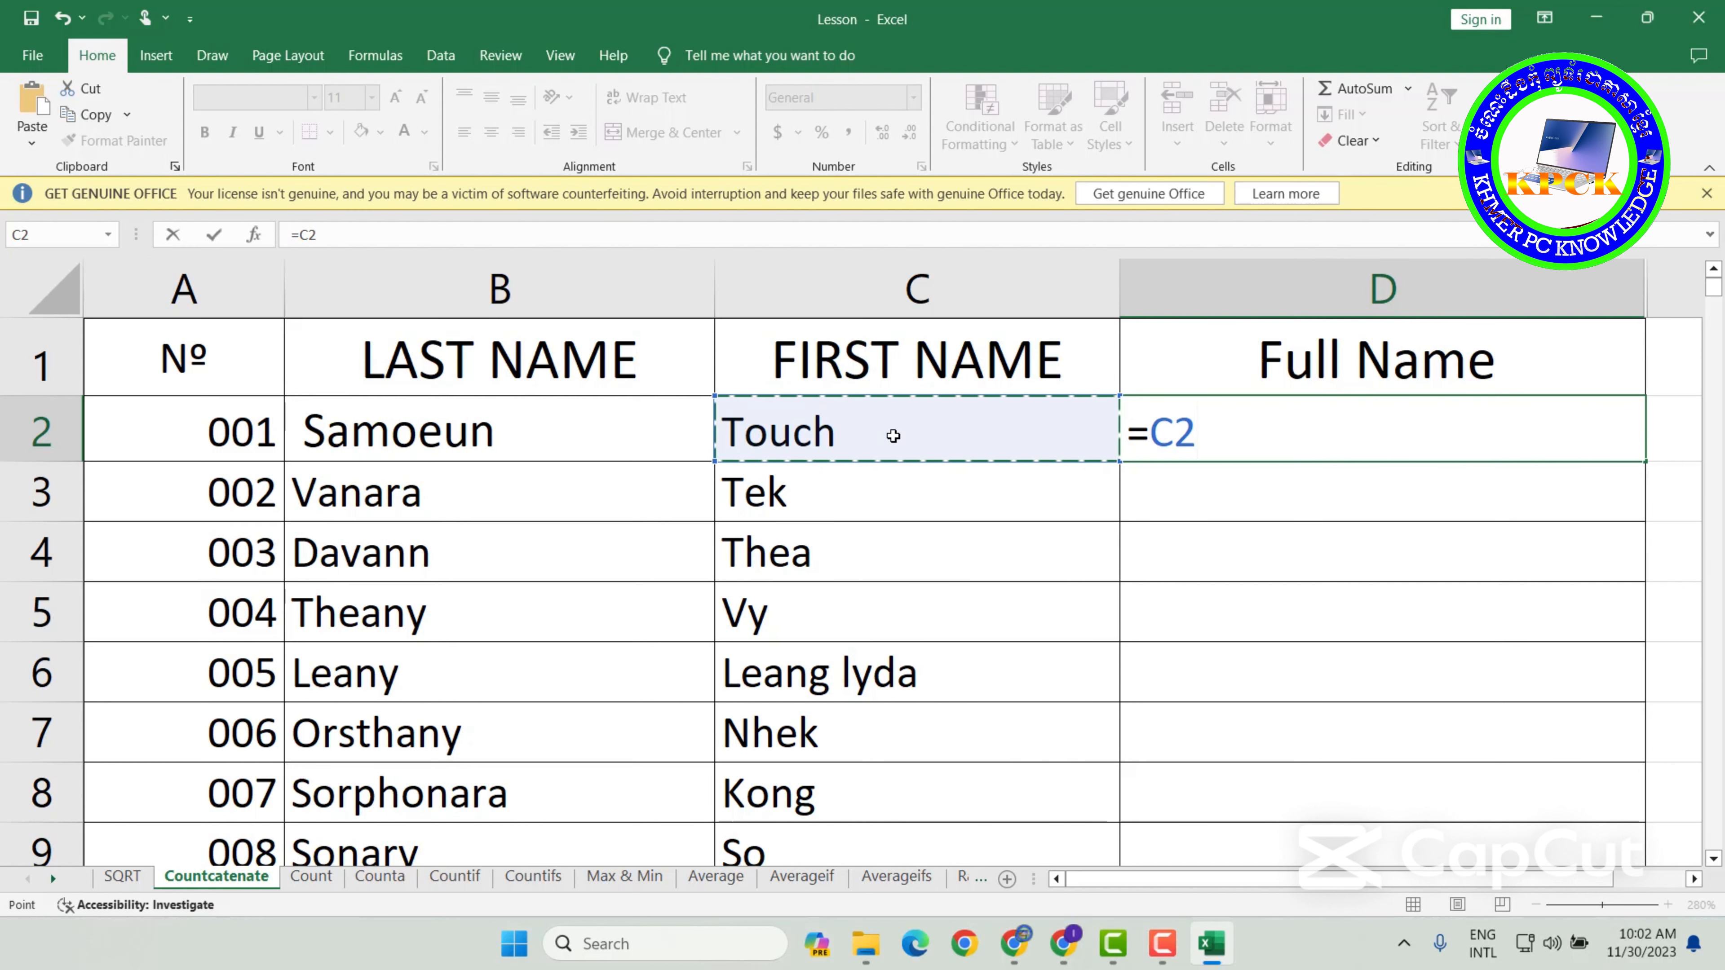
pyautogui.write('&')
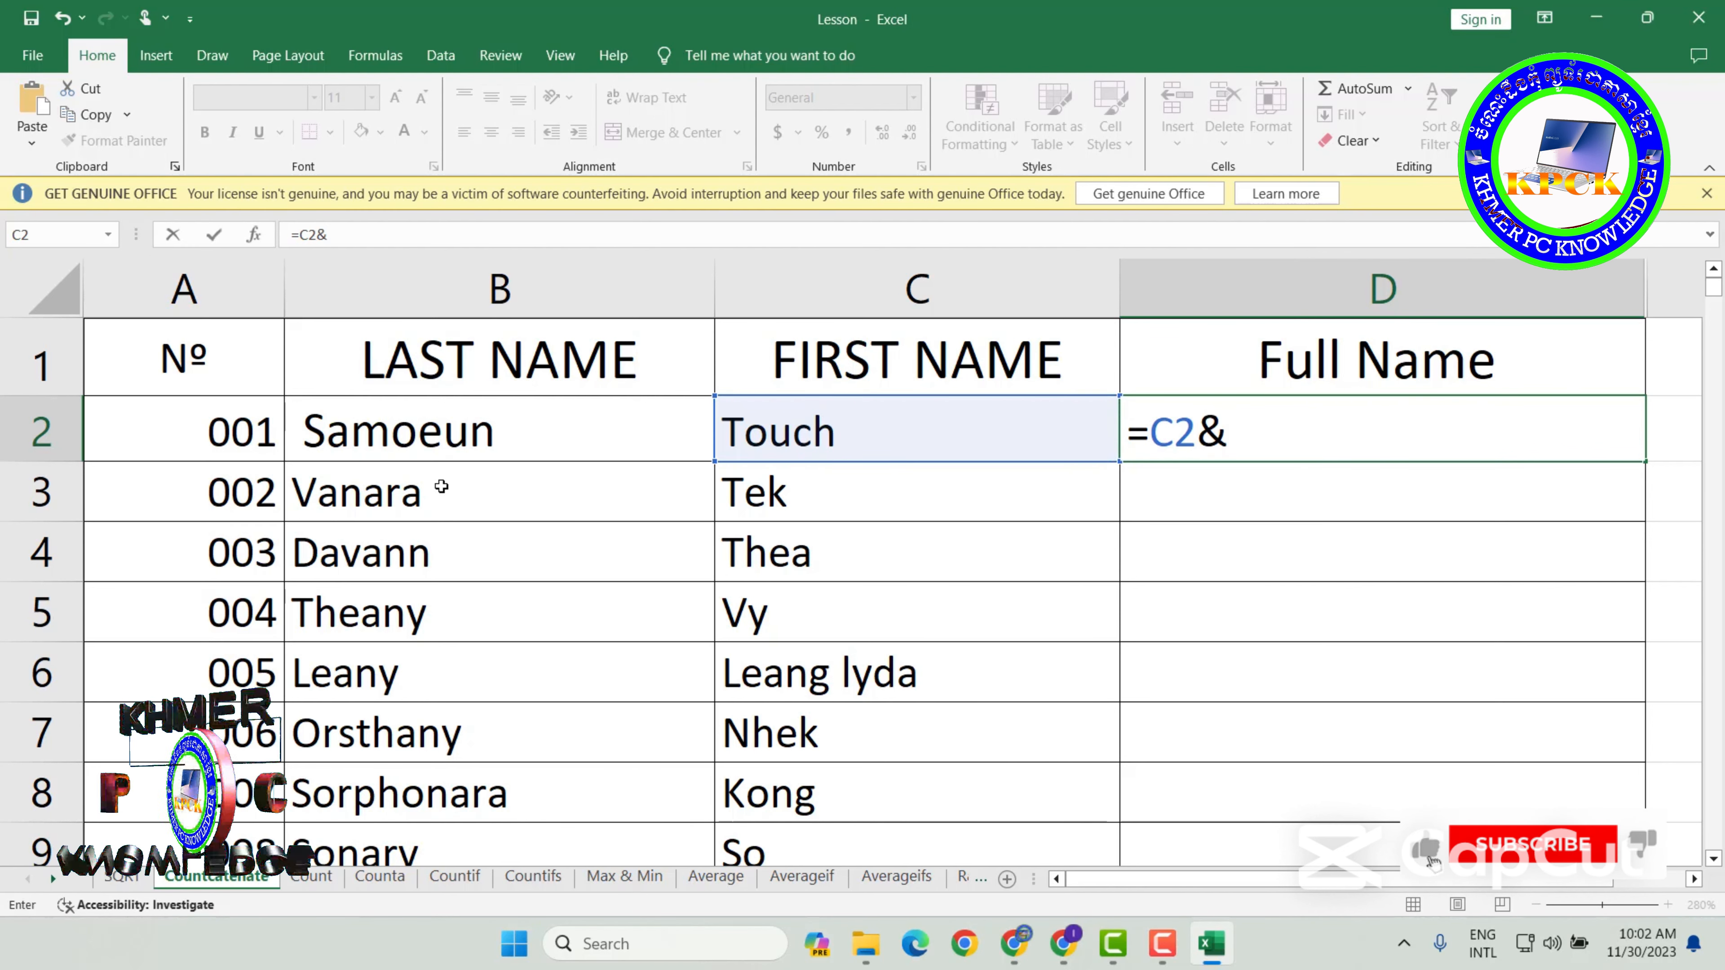
pyautogui.click(487, 430)
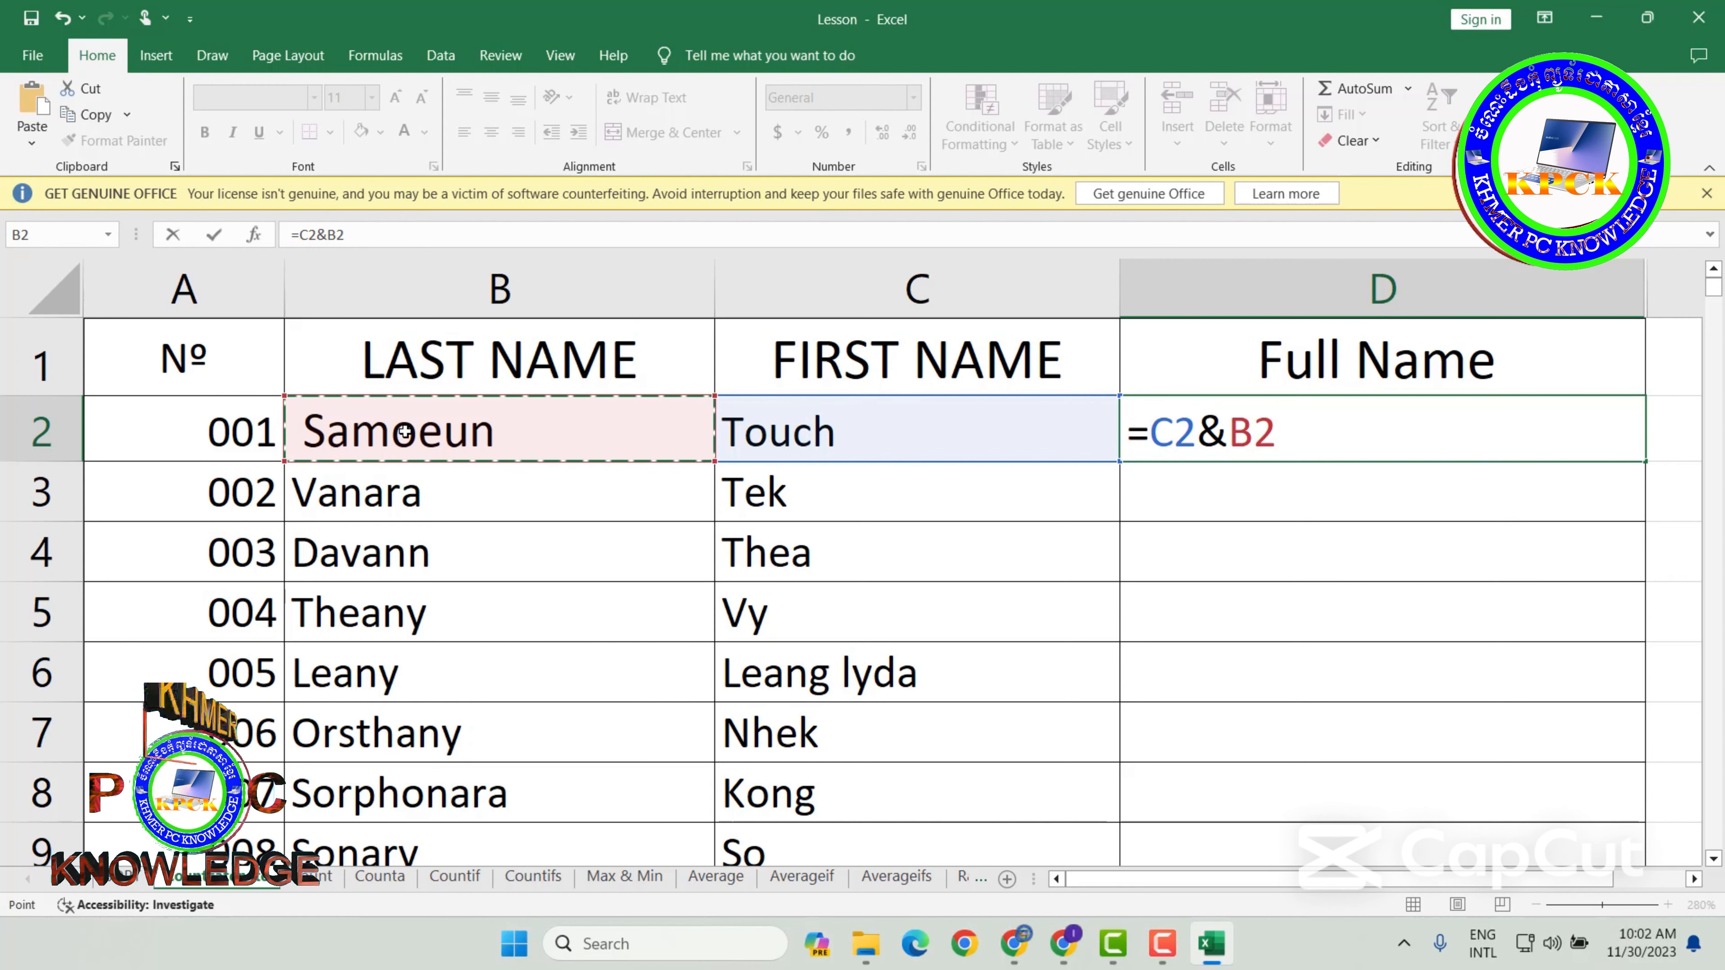
pyautogui.press('Return')
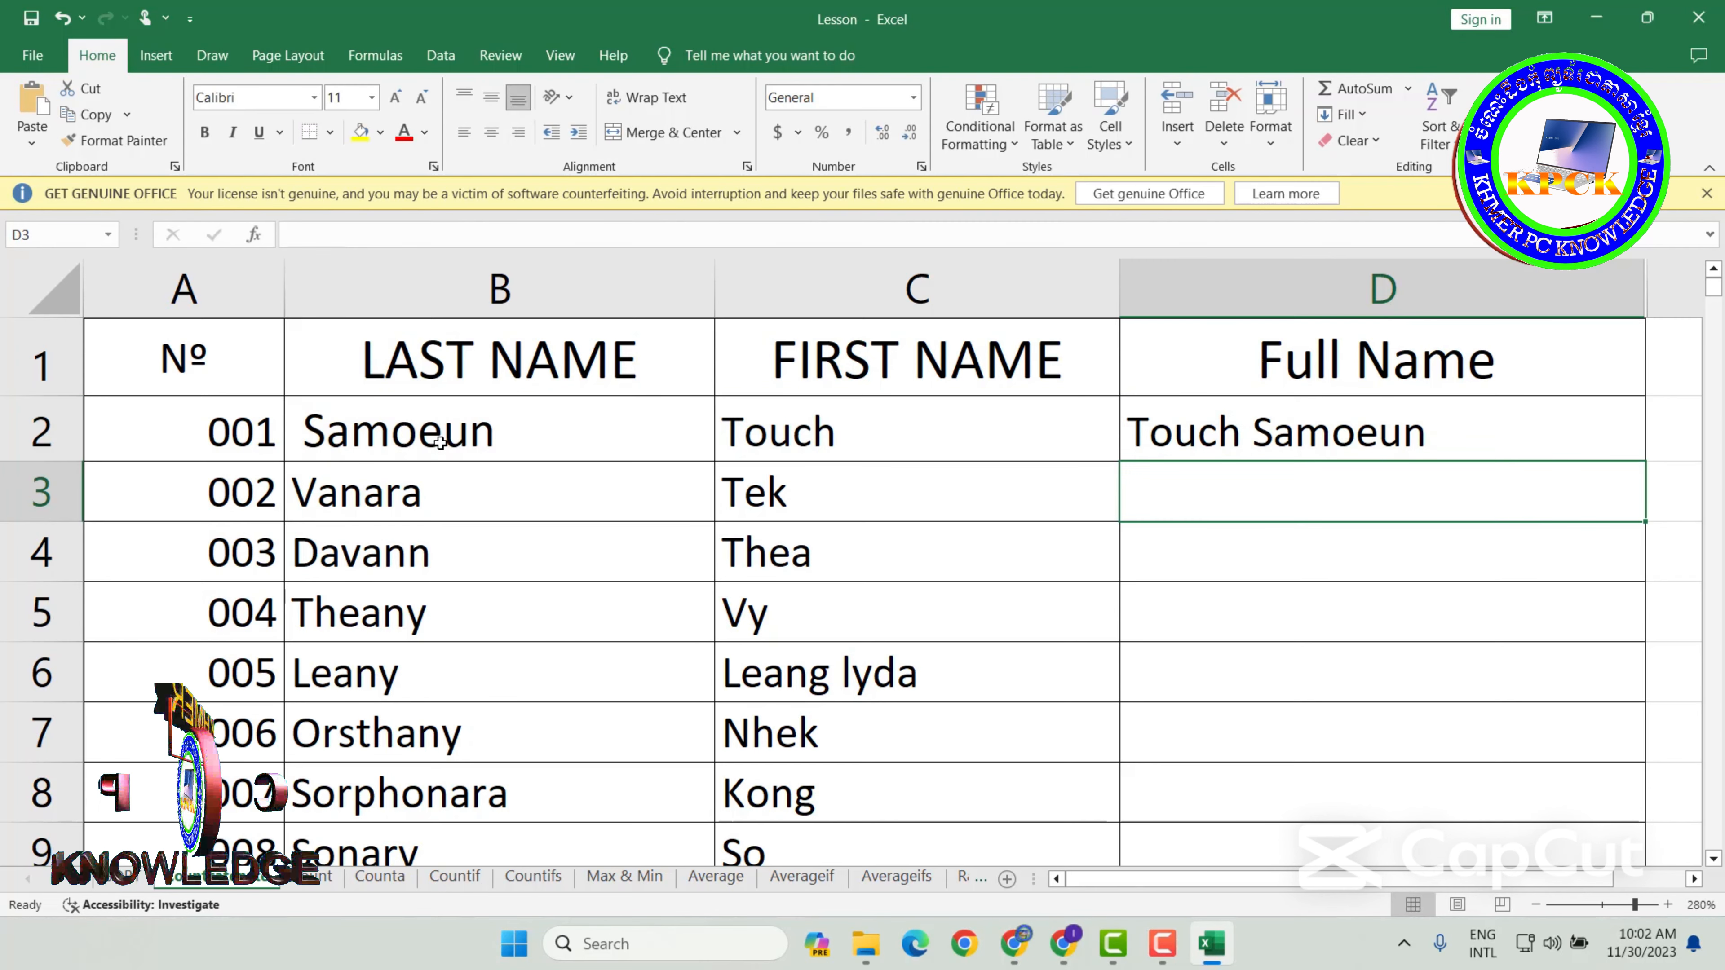
# - Reverse the name order in cell D2 by changing its formula to =B2&C2
pyautogui.click(1265, 423)
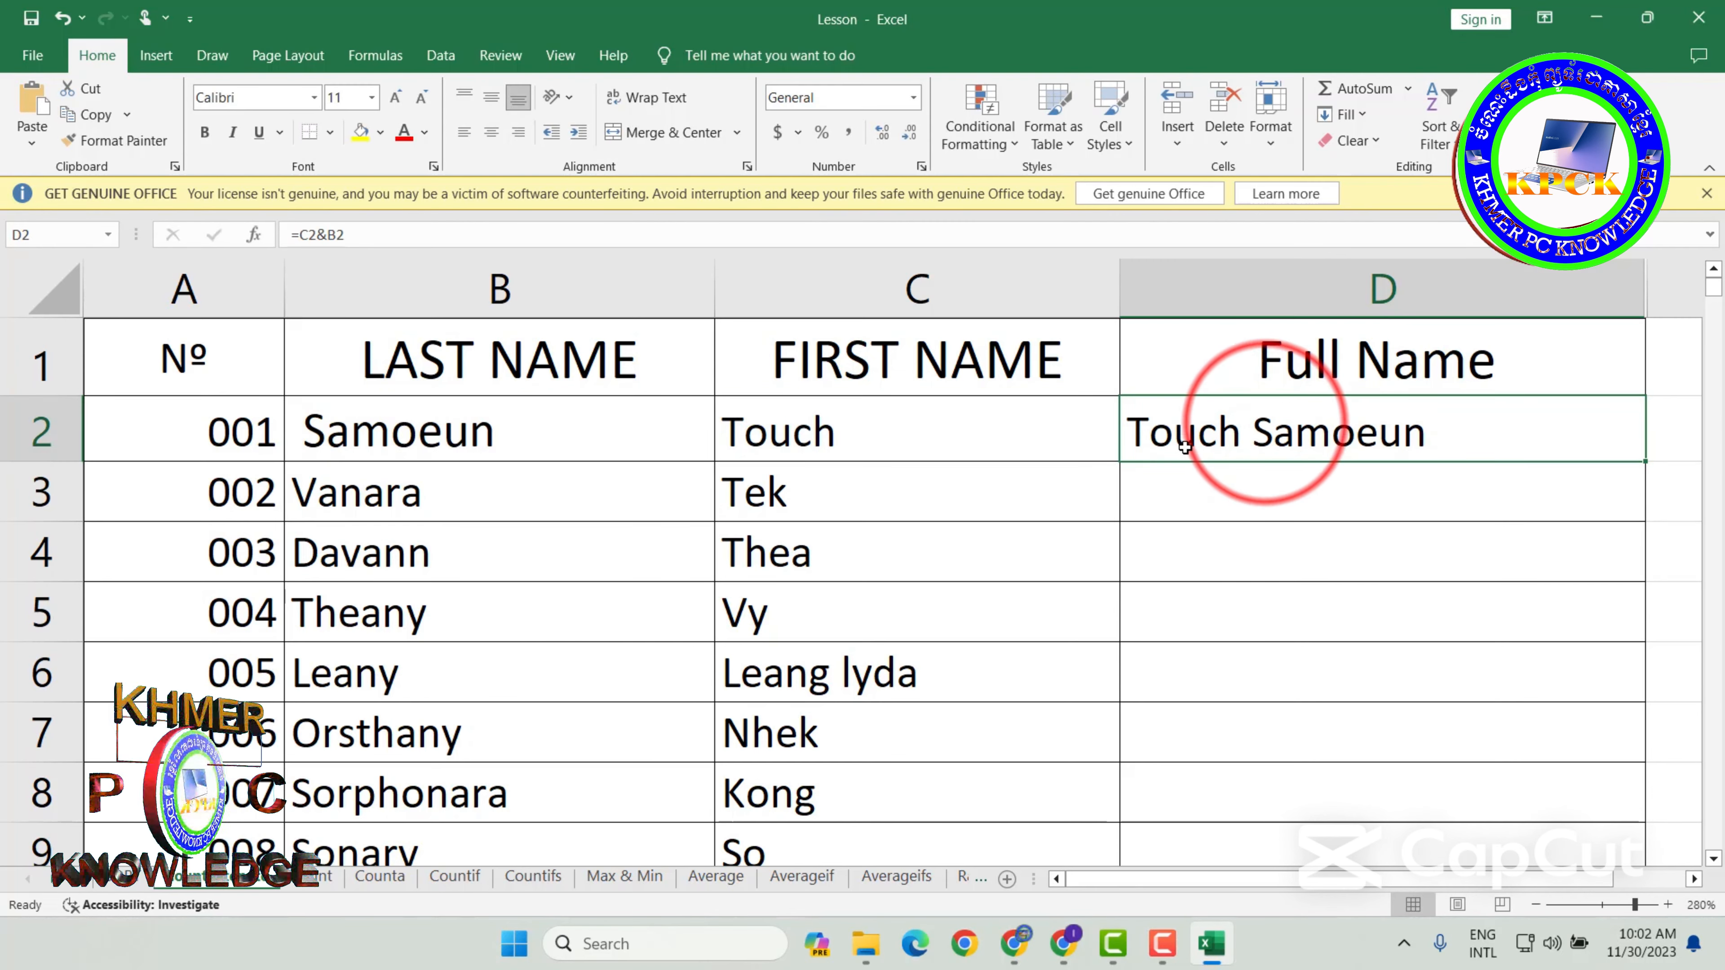
pyautogui.doubleClick(1262, 429)
pyautogui.moveTo(1275, 430); pyautogui.dragTo(1149, 442)
pyautogui.press('BackSpace')
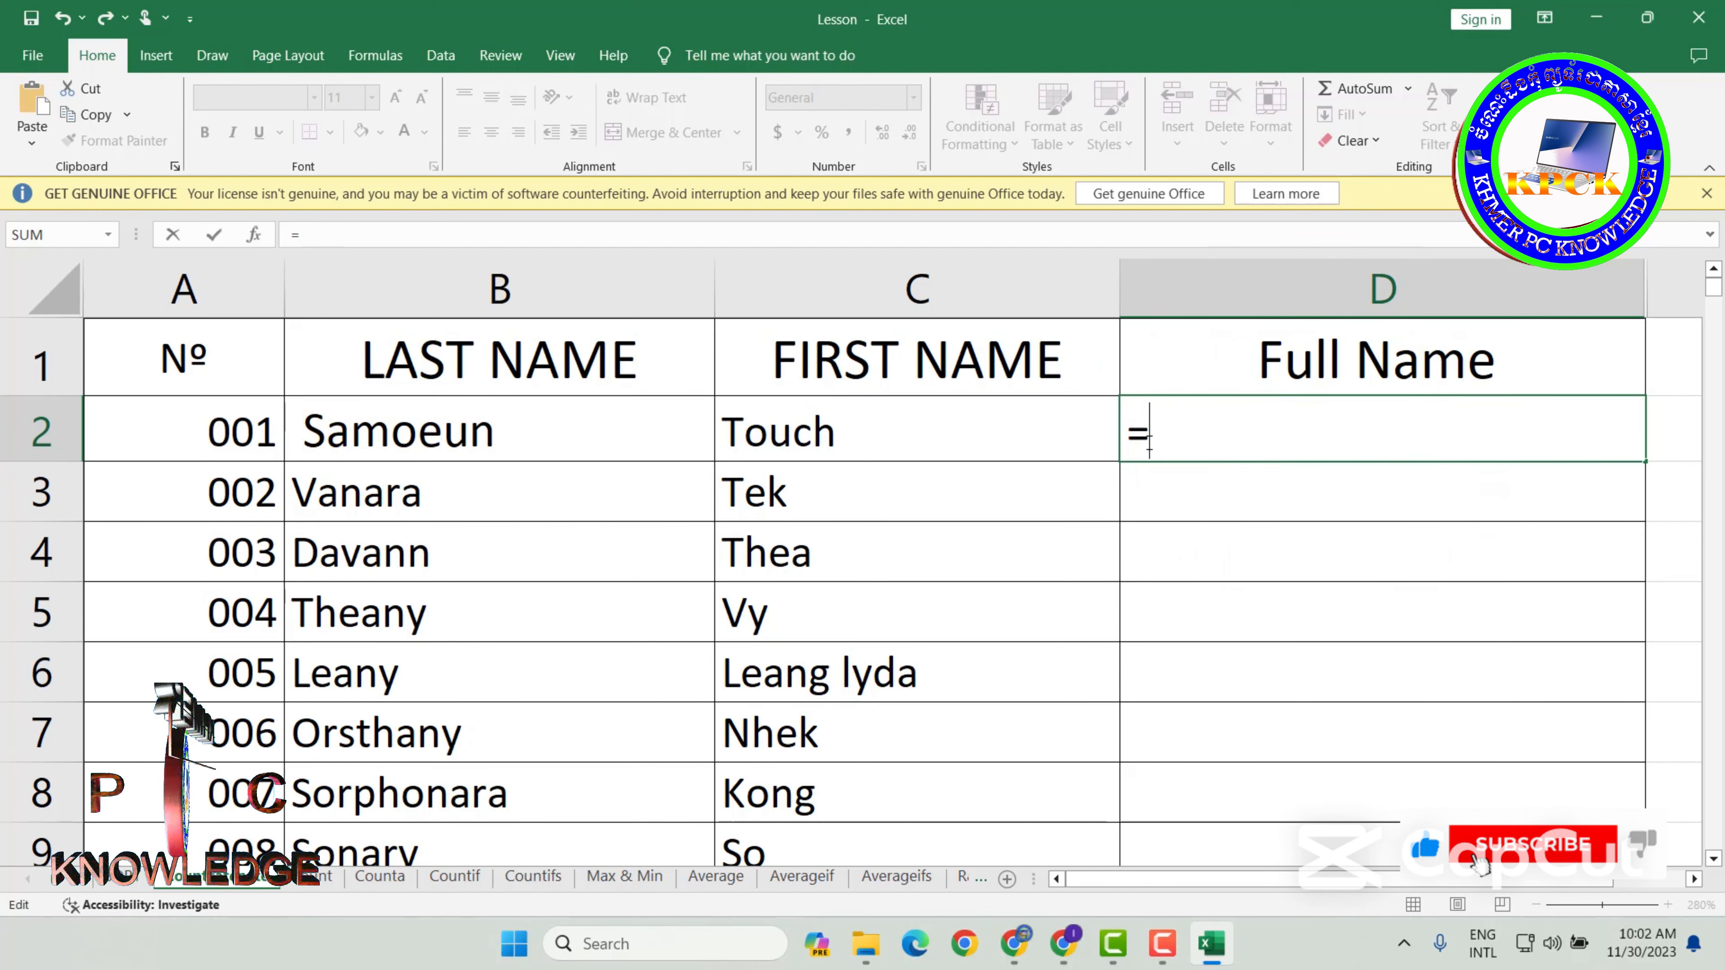
pyautogui.click(521, 433)
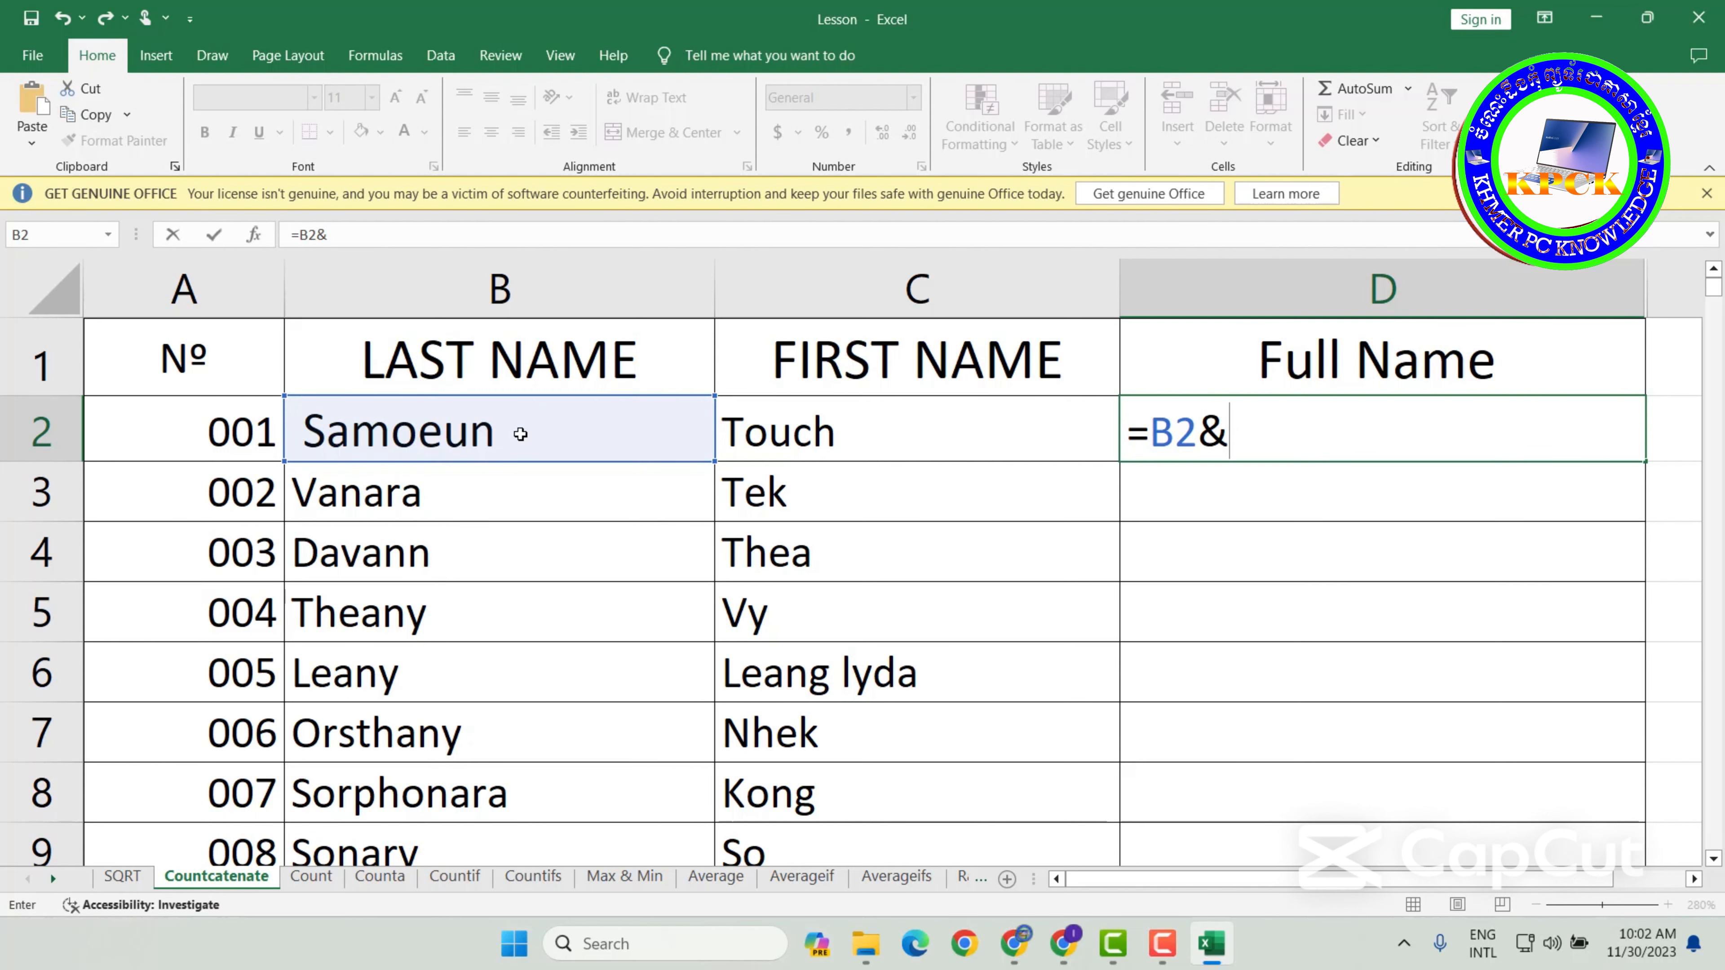
pyautogui.click(1049, 433)
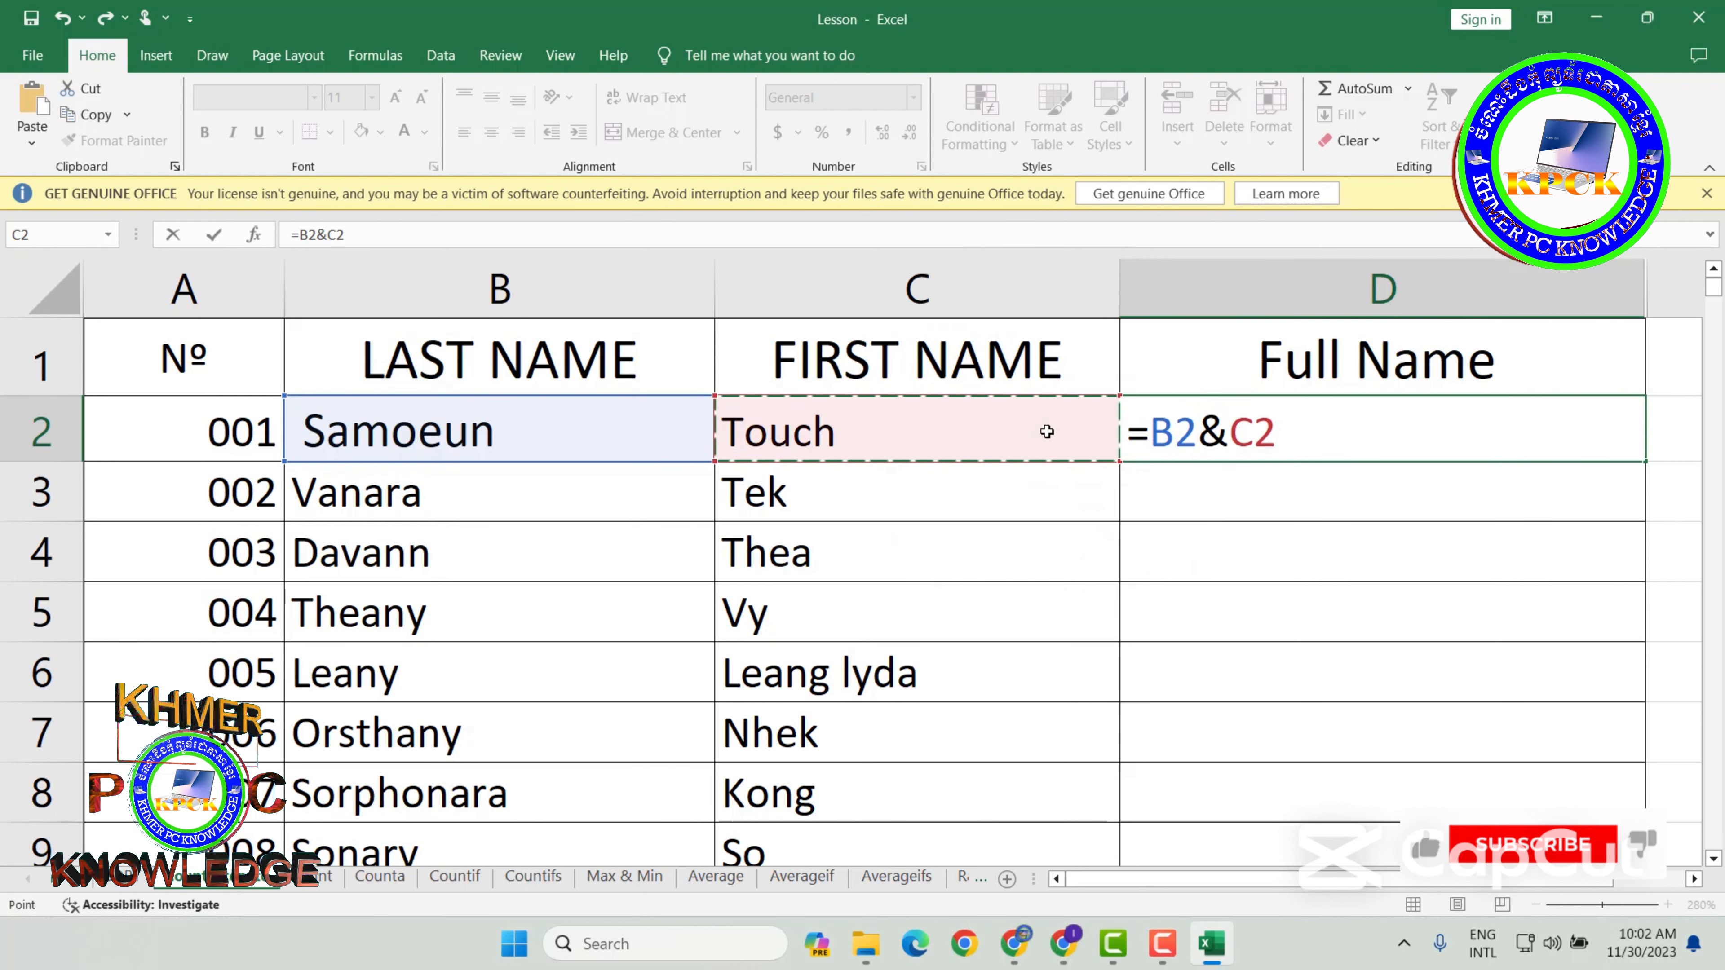
pyautogui.press('Return')
# - Replace the content of cell D2 with the formula =CONCATENATE(C2,B2)
pyautogui.click(1215, 426)
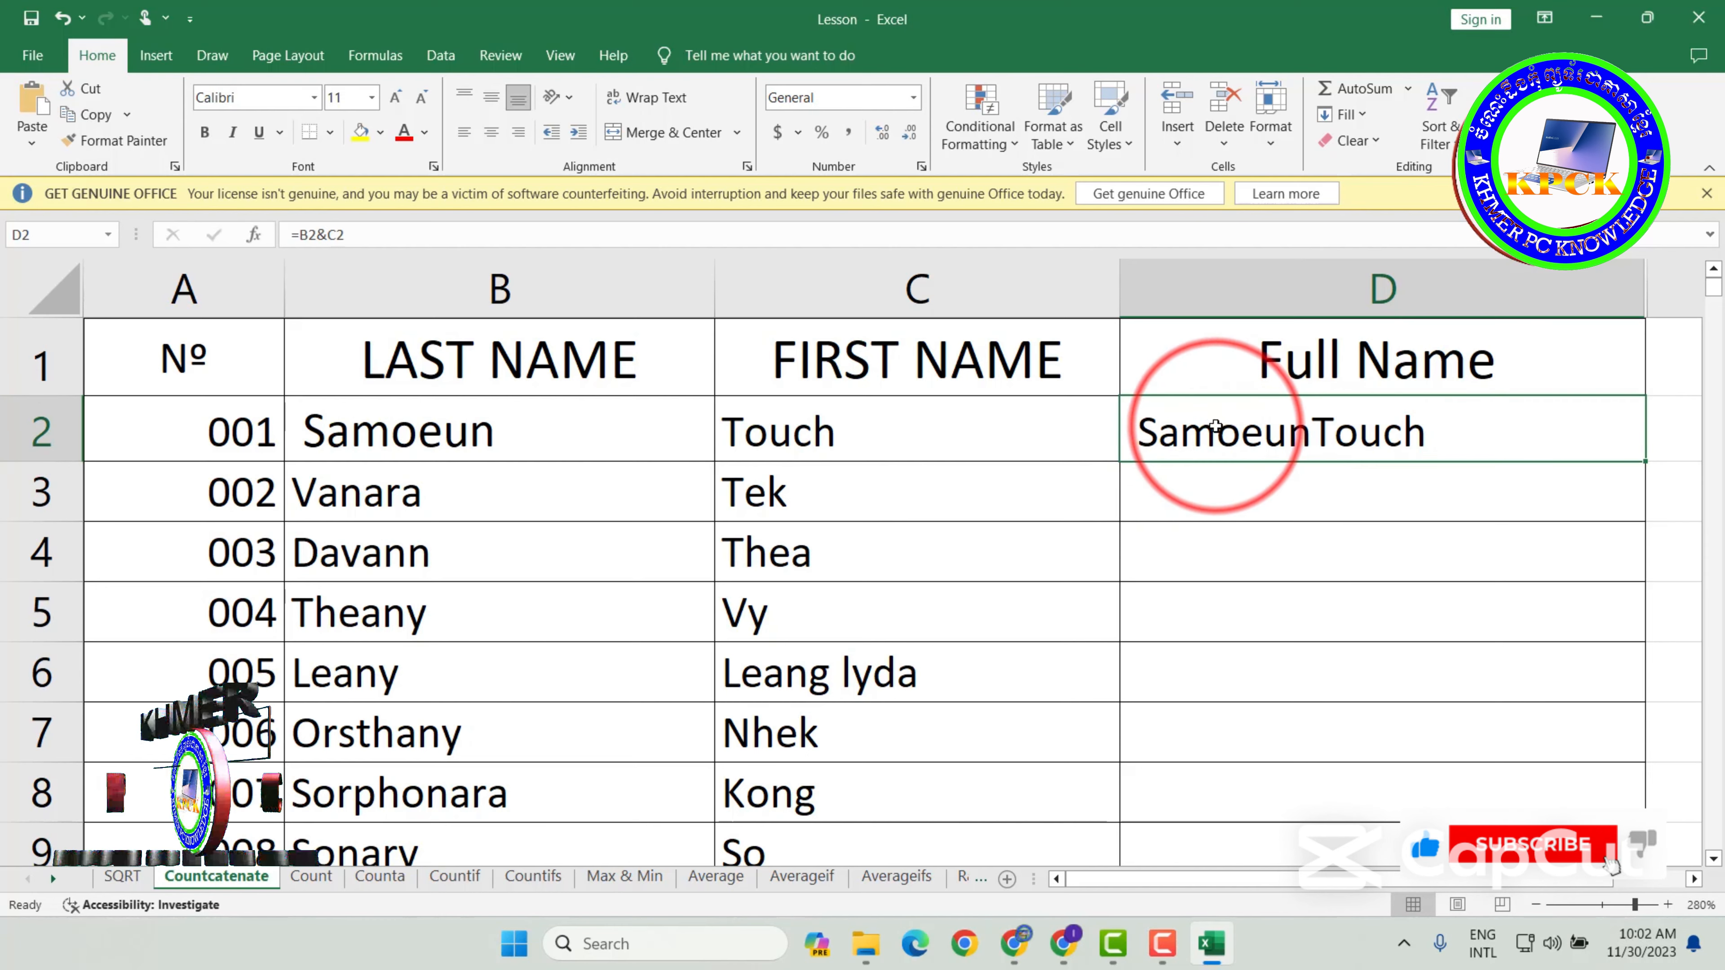
pyautogui.press('BackSpace')
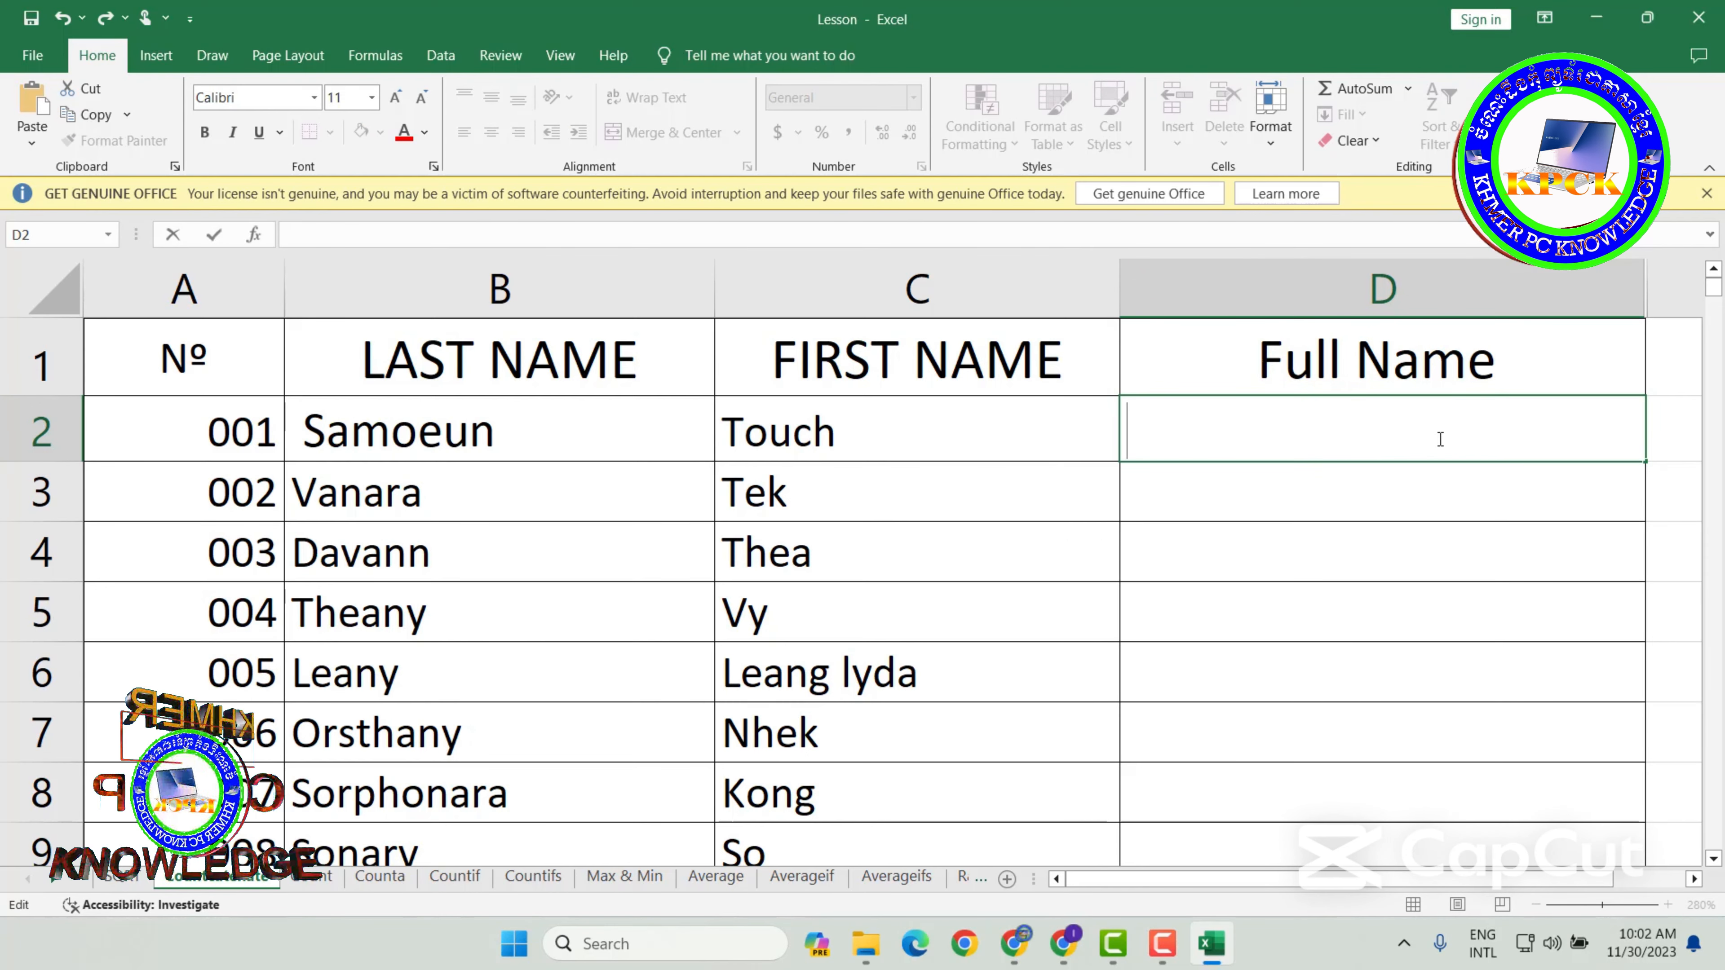
pyautogui.write('=c')
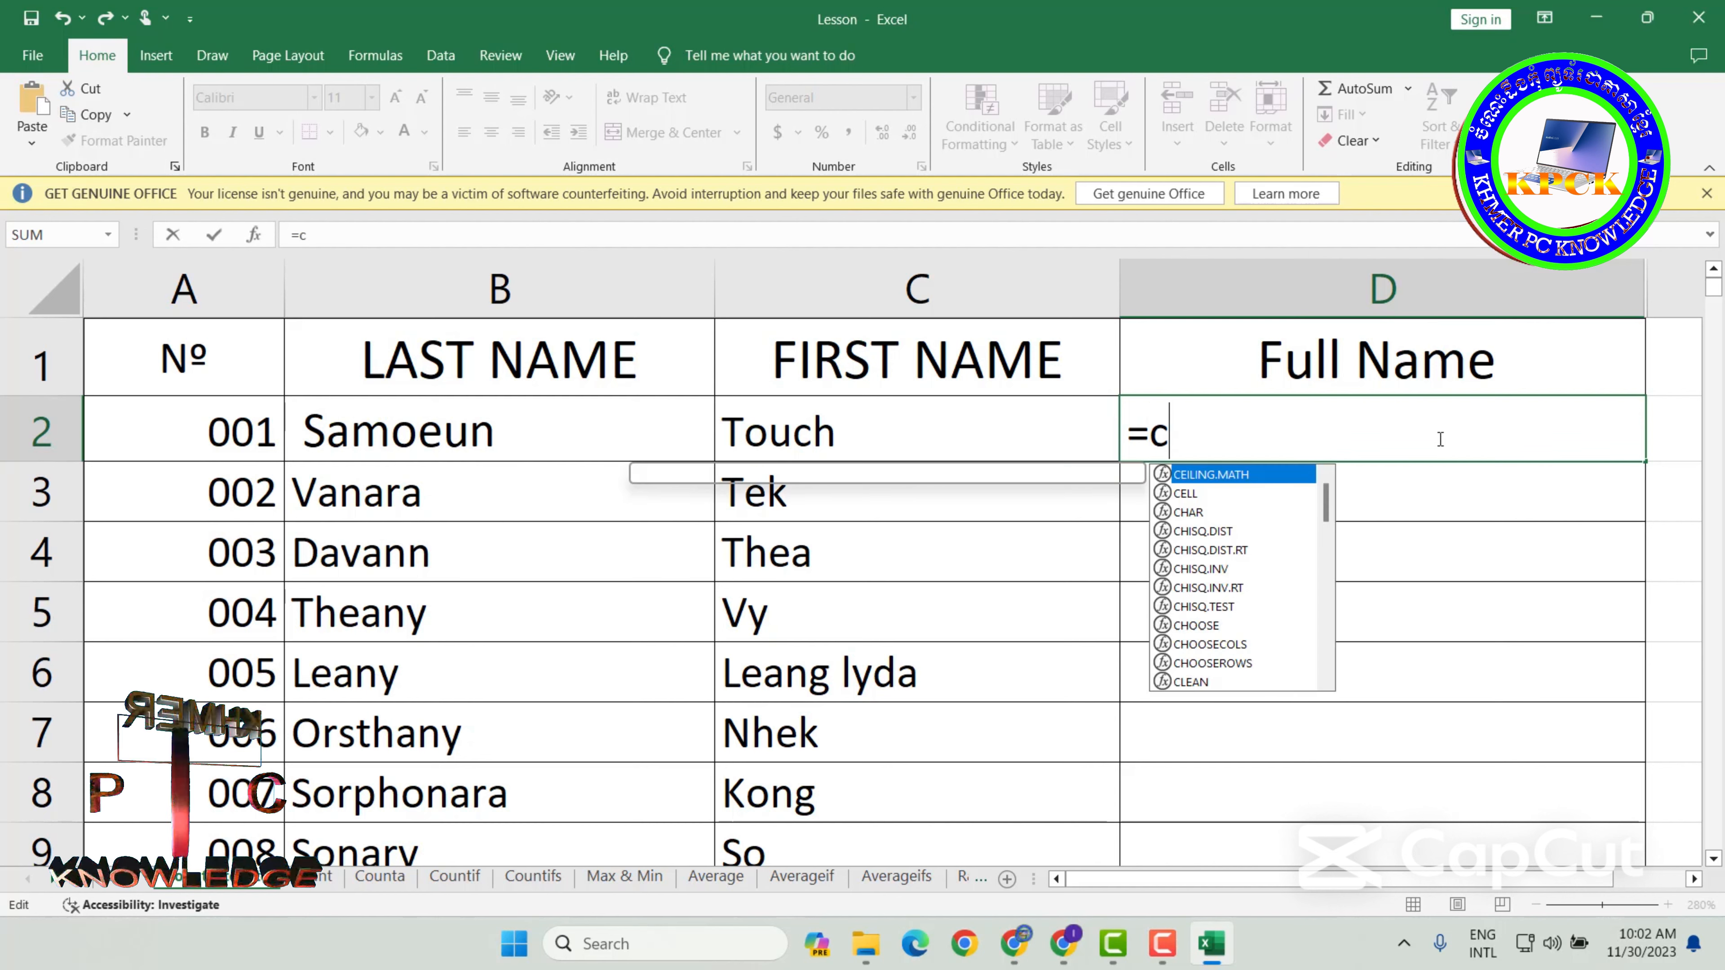
pyautogui.write('oncate')
pyautogui.press('Tab')
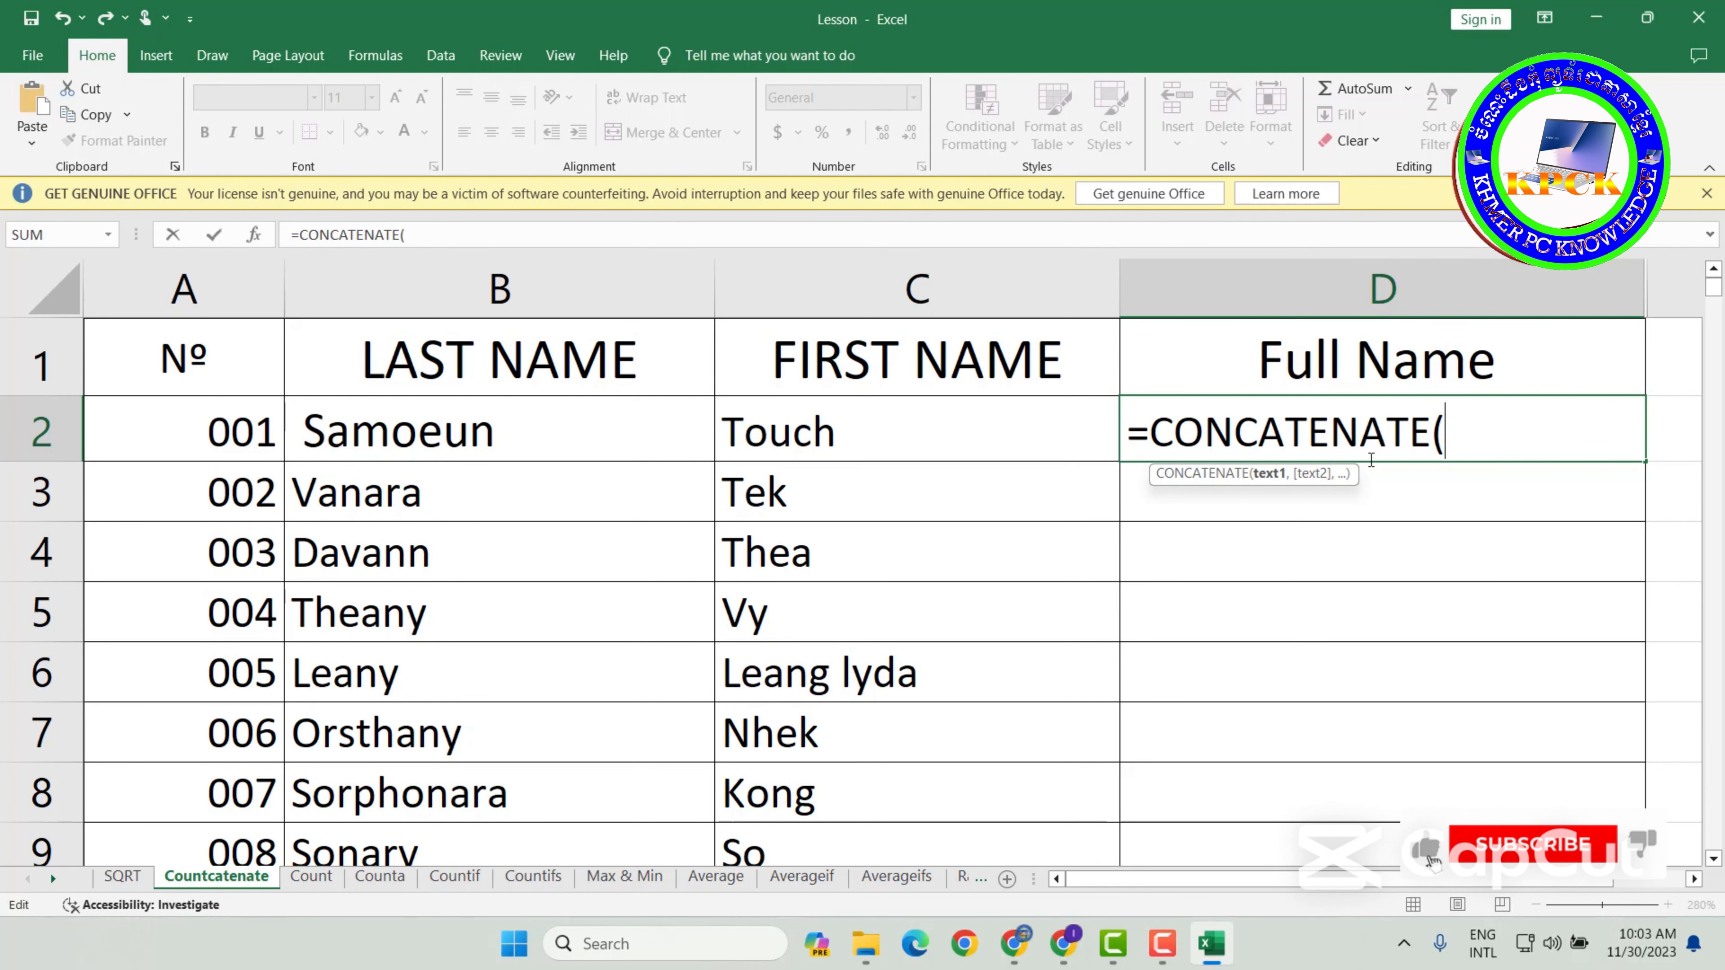
pyautogui.click(838, 429)
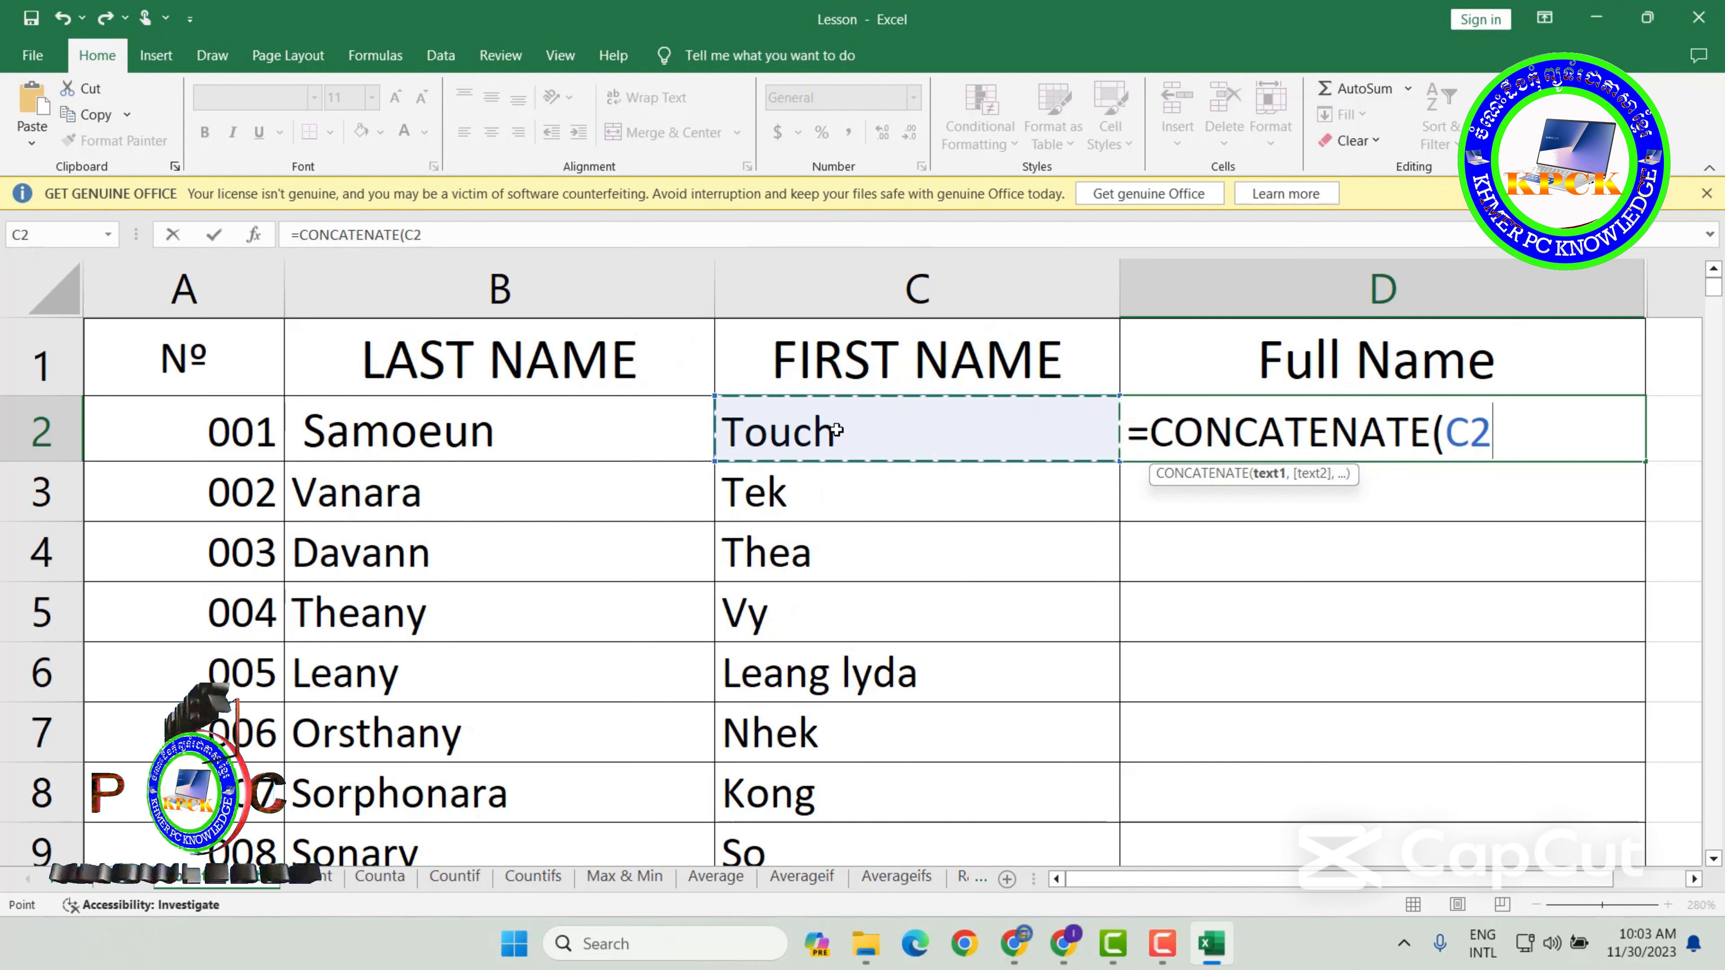
pyautogui.click(584, 436)
pyautogui.click(863, 426)
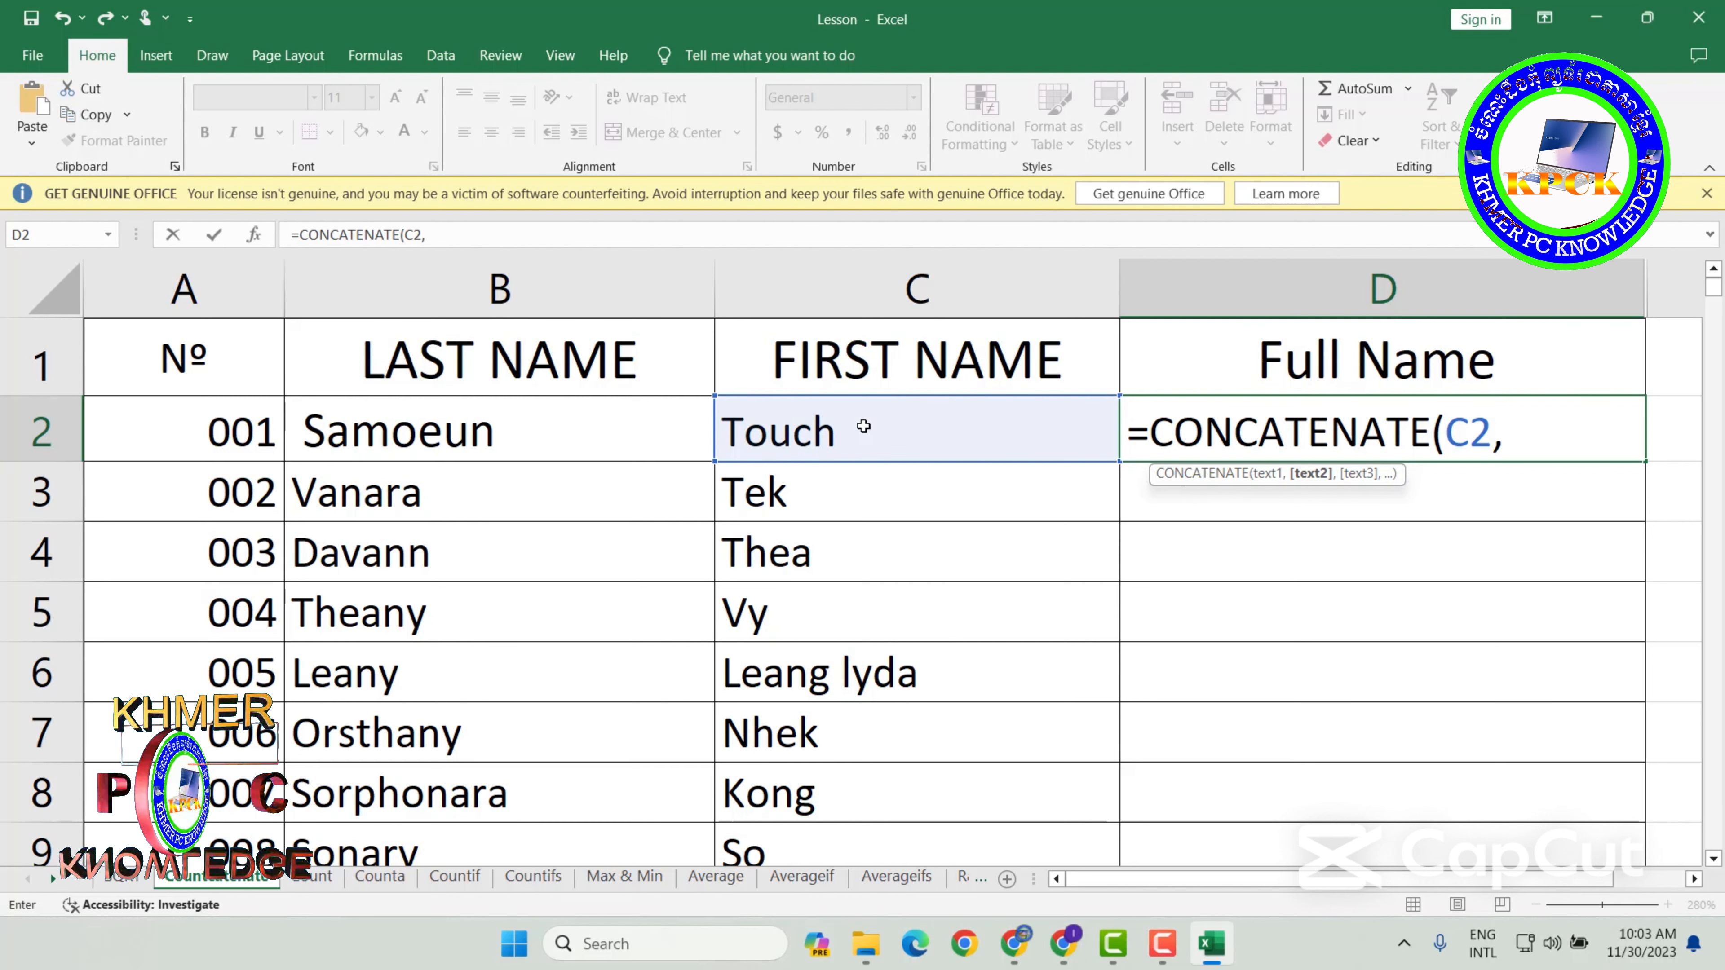
pyautogui.write(',')
pyautogui.click(570, 428)
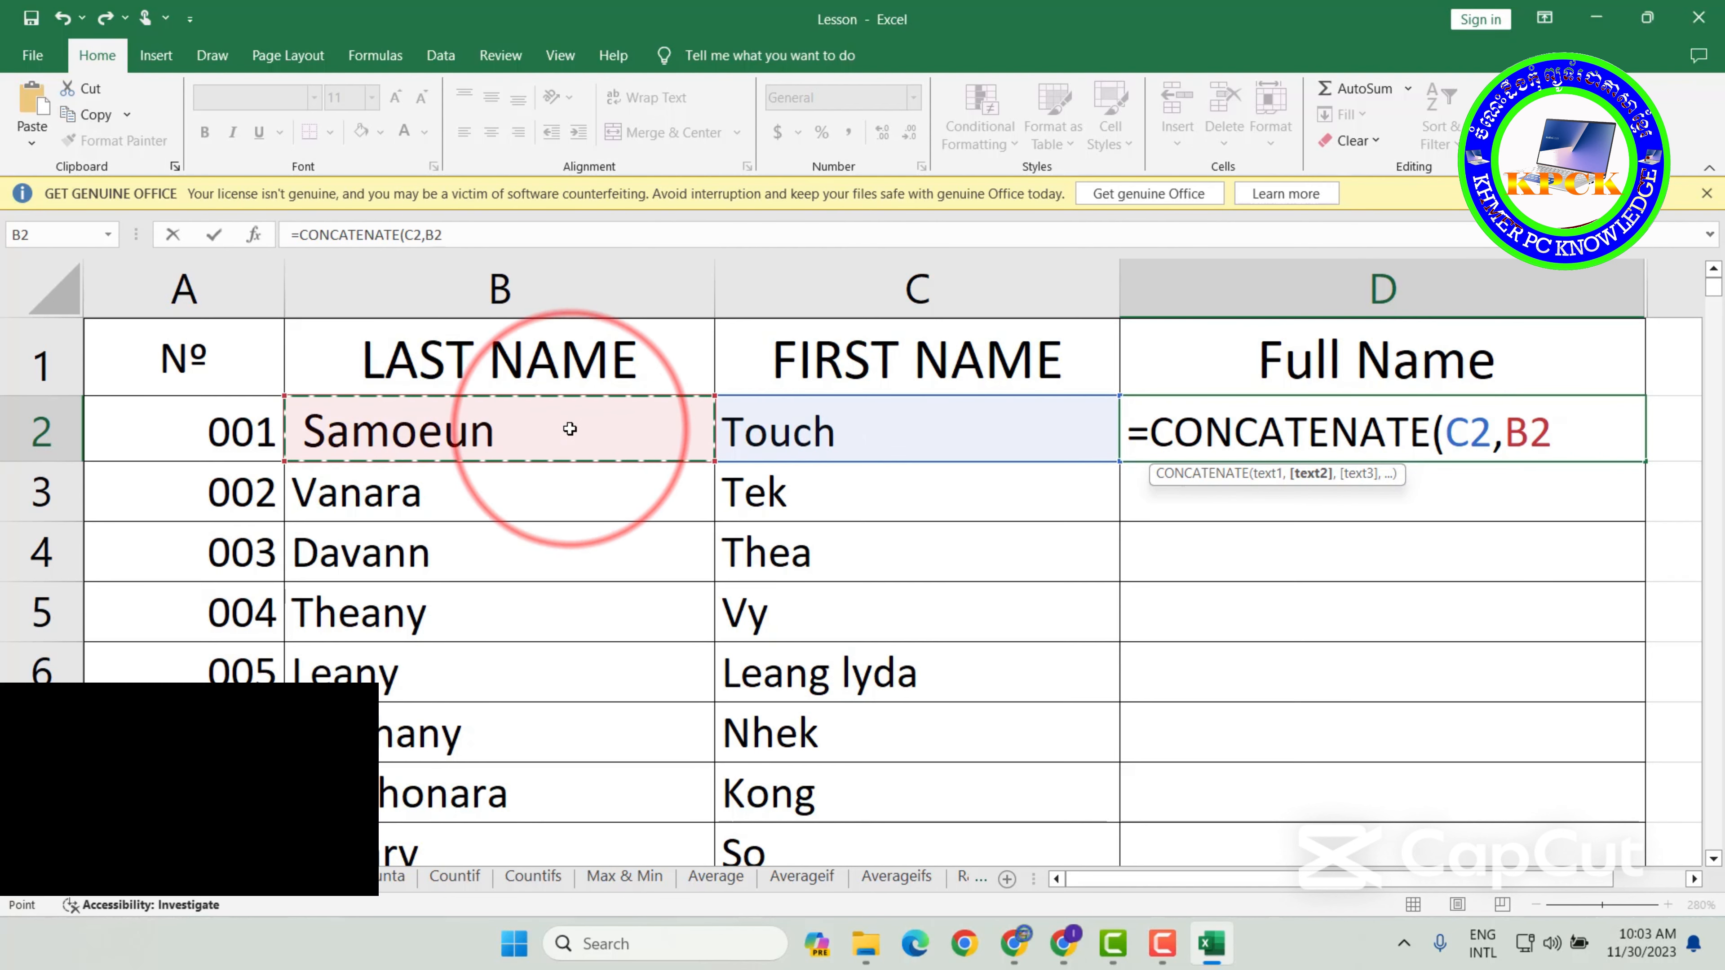
pyautogui.write(')')
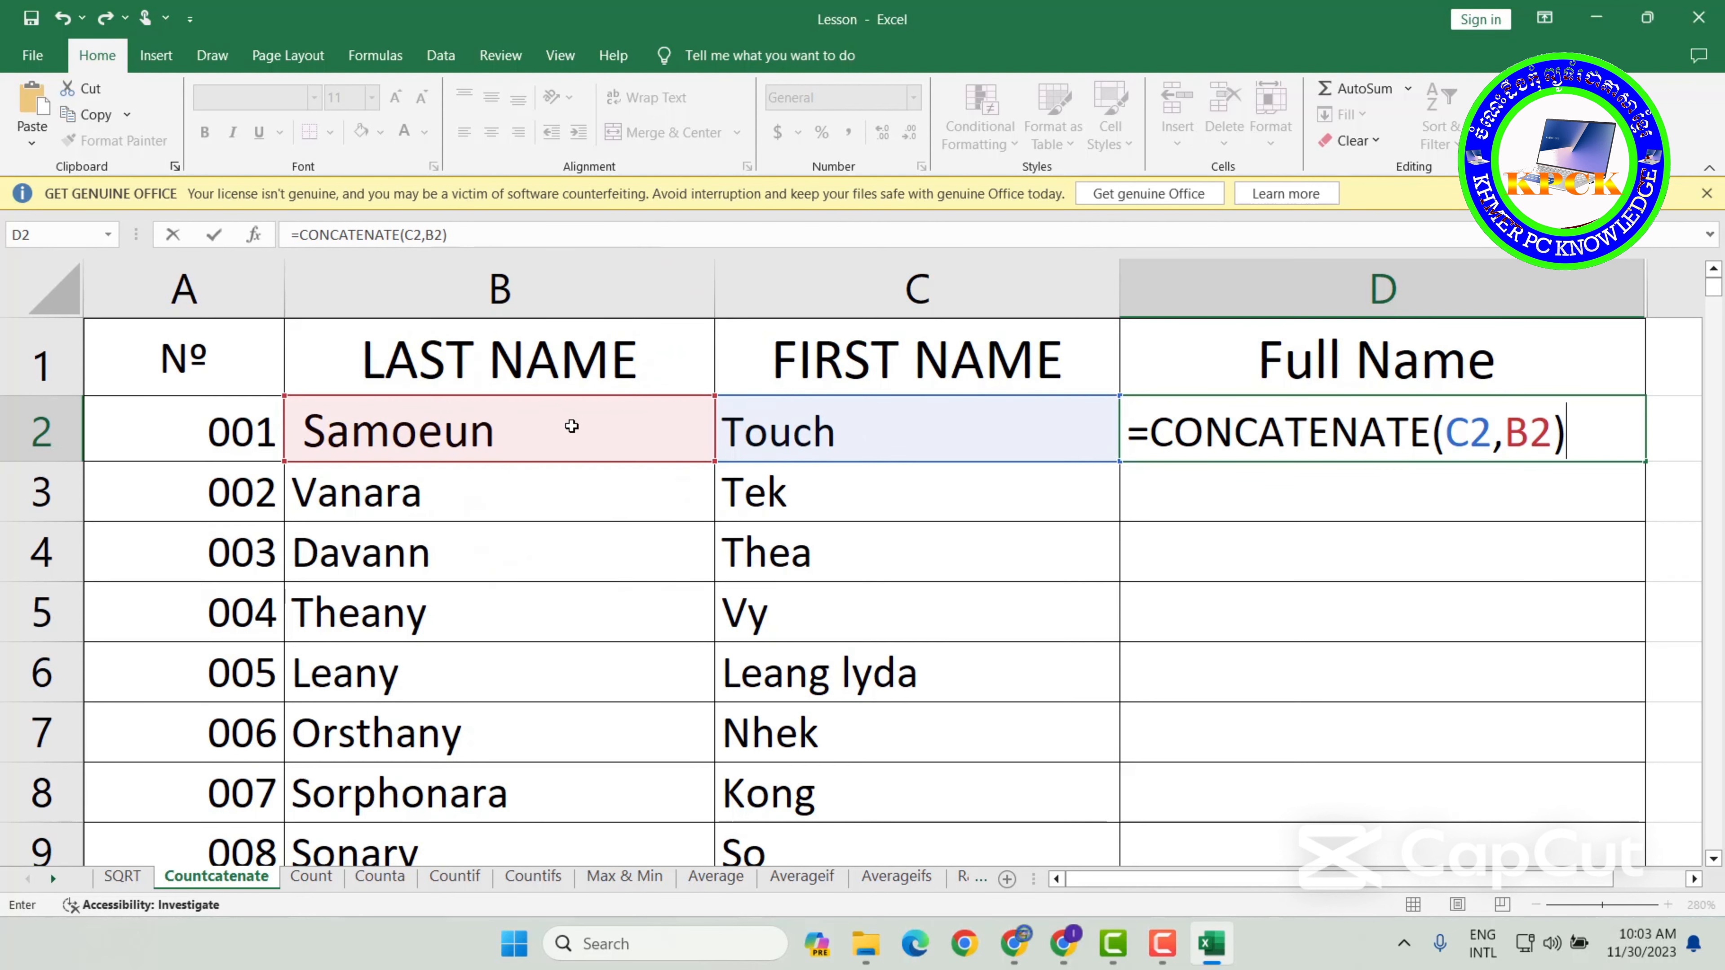
pyautogui.press('Return')
# - Swap the arguments of the D2 formula so it reads =CONCATENATE(B2,C2)
pyautogui.click(1196, 429)
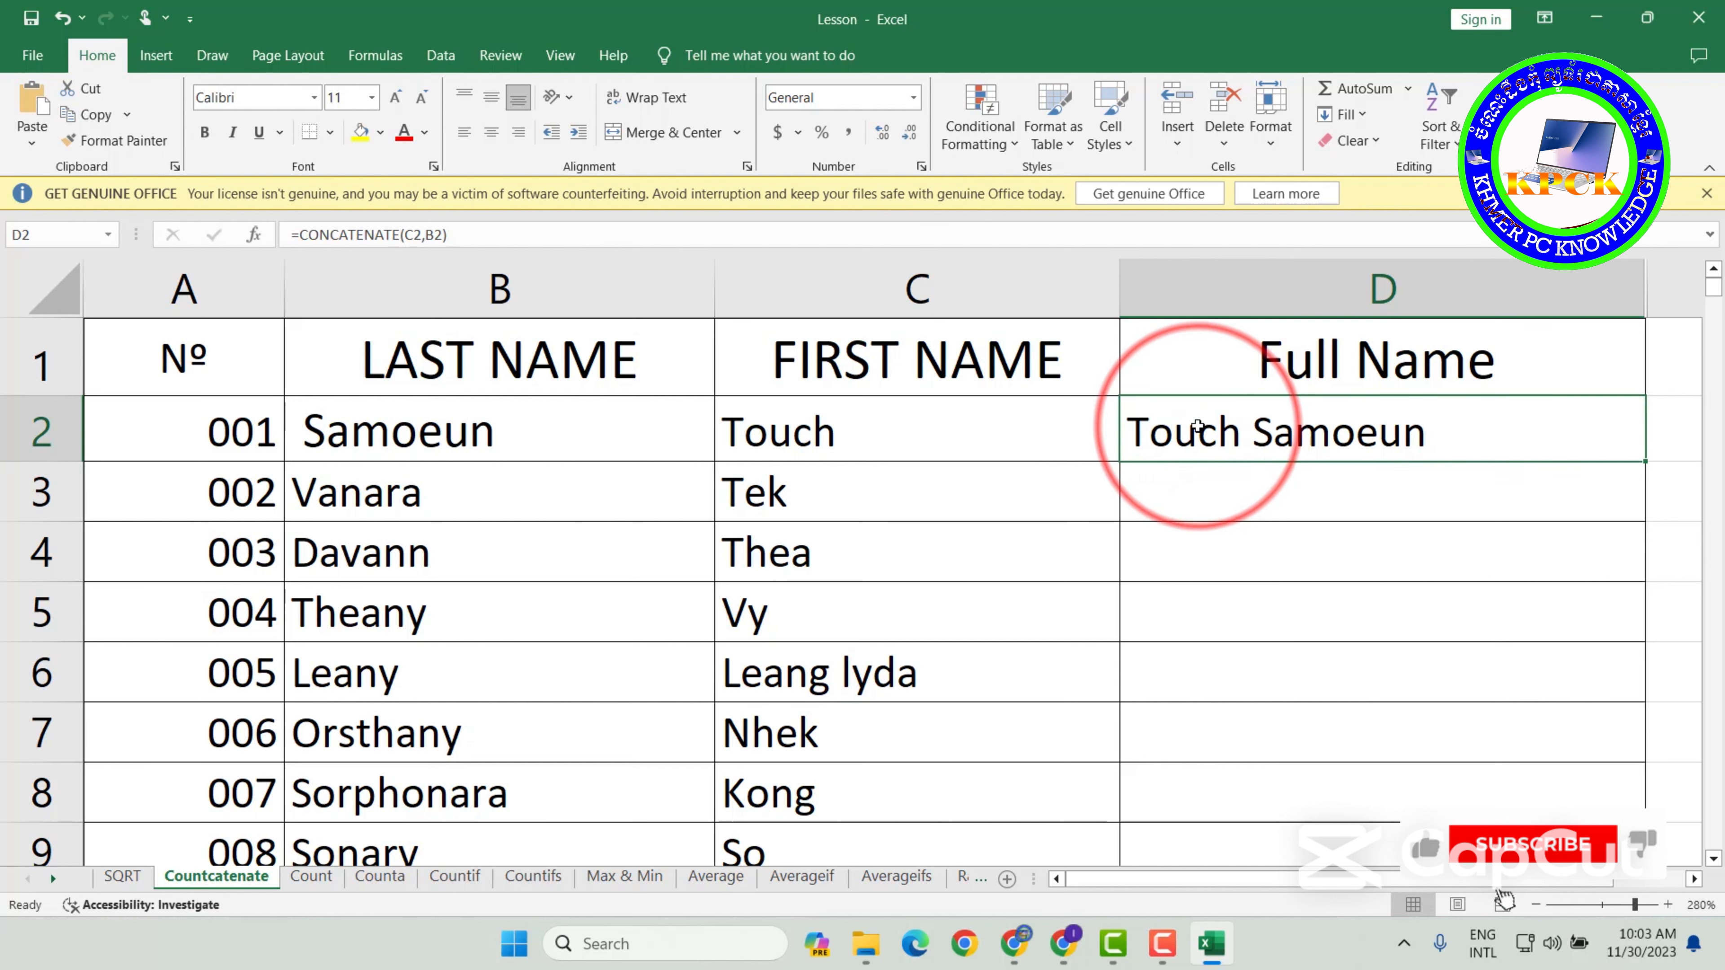
pyautogui.doubleClick(1198, 427)
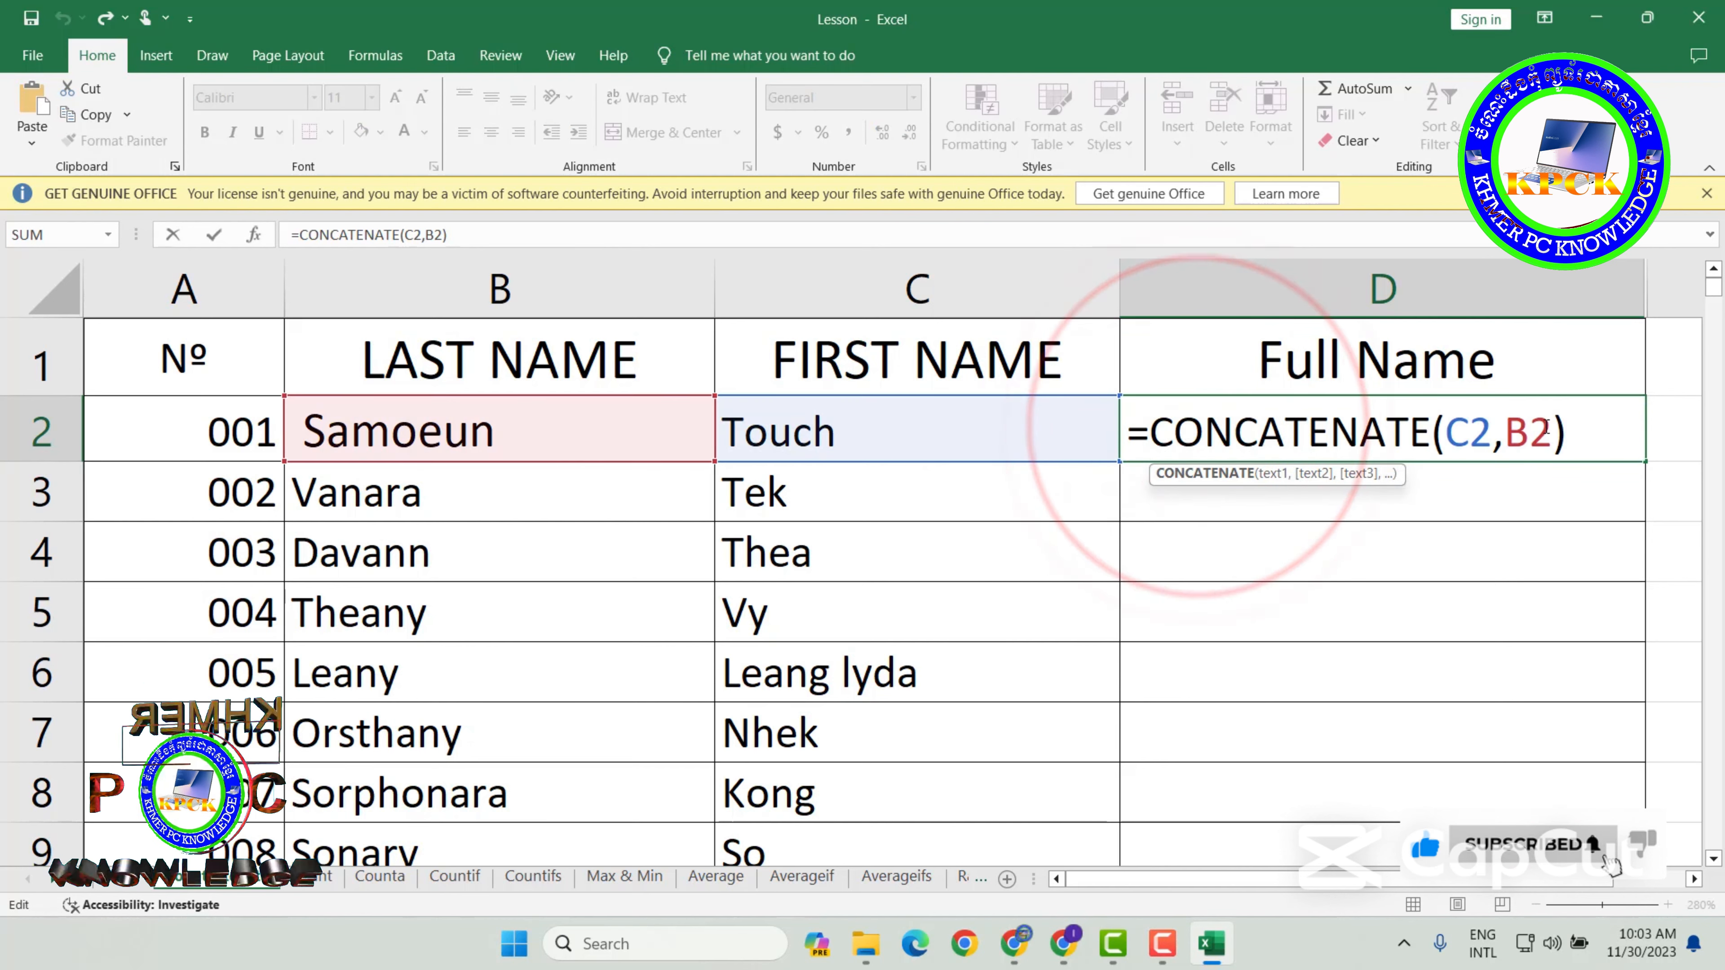
pyautogui.press('BackSpace')
pyautogui.press('BackSpace')
pyautogui.press('BackSpace')
pyautogui.press('BackSpace')
pyautogui.press('BackSpace')
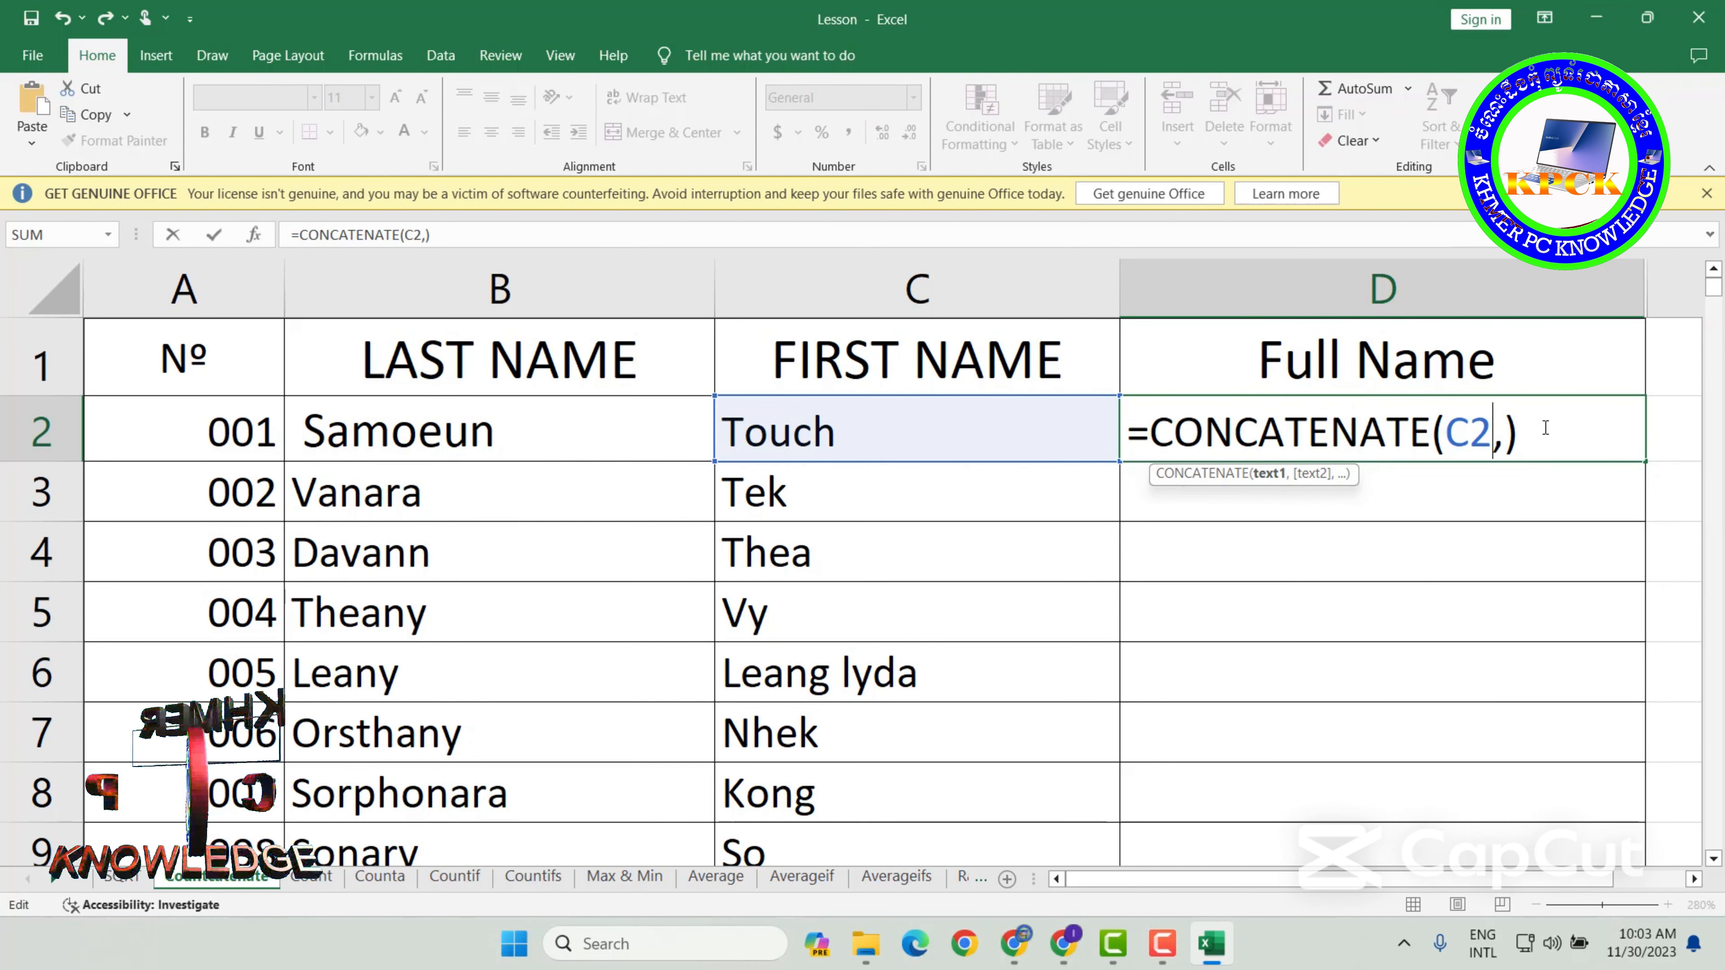
pyautogui.click(644, 450)
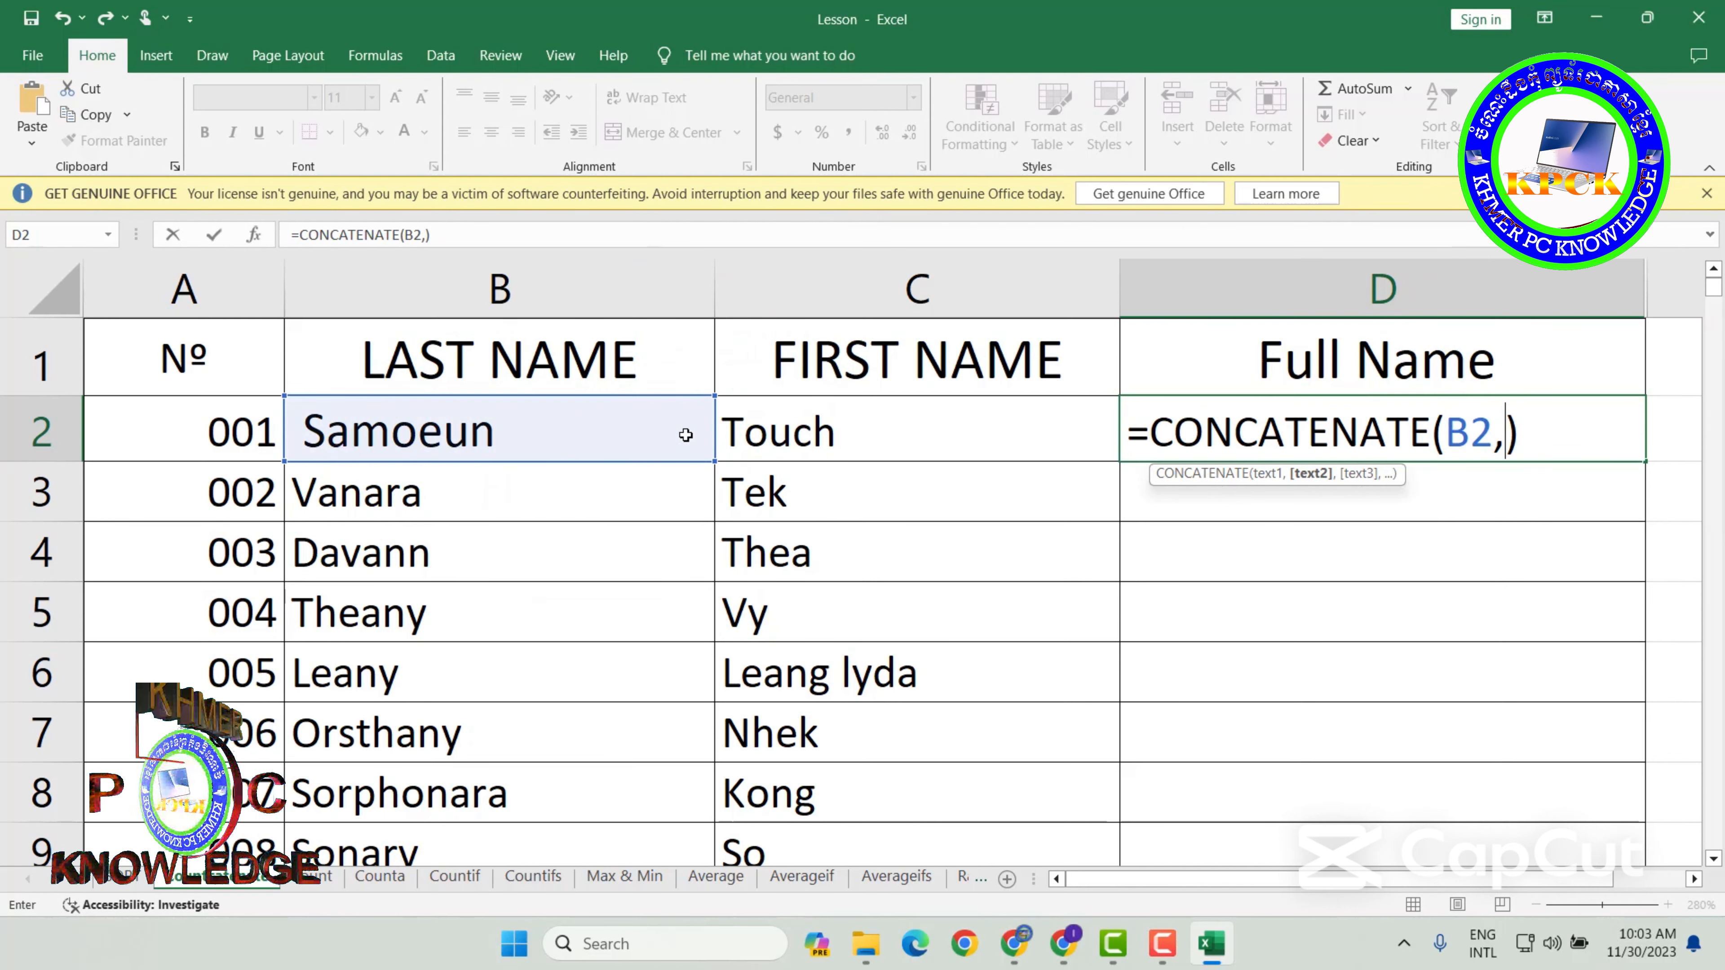
pyautogui.write(',')
pyautogui.click(809, 408)
pyautogui.press('Return')
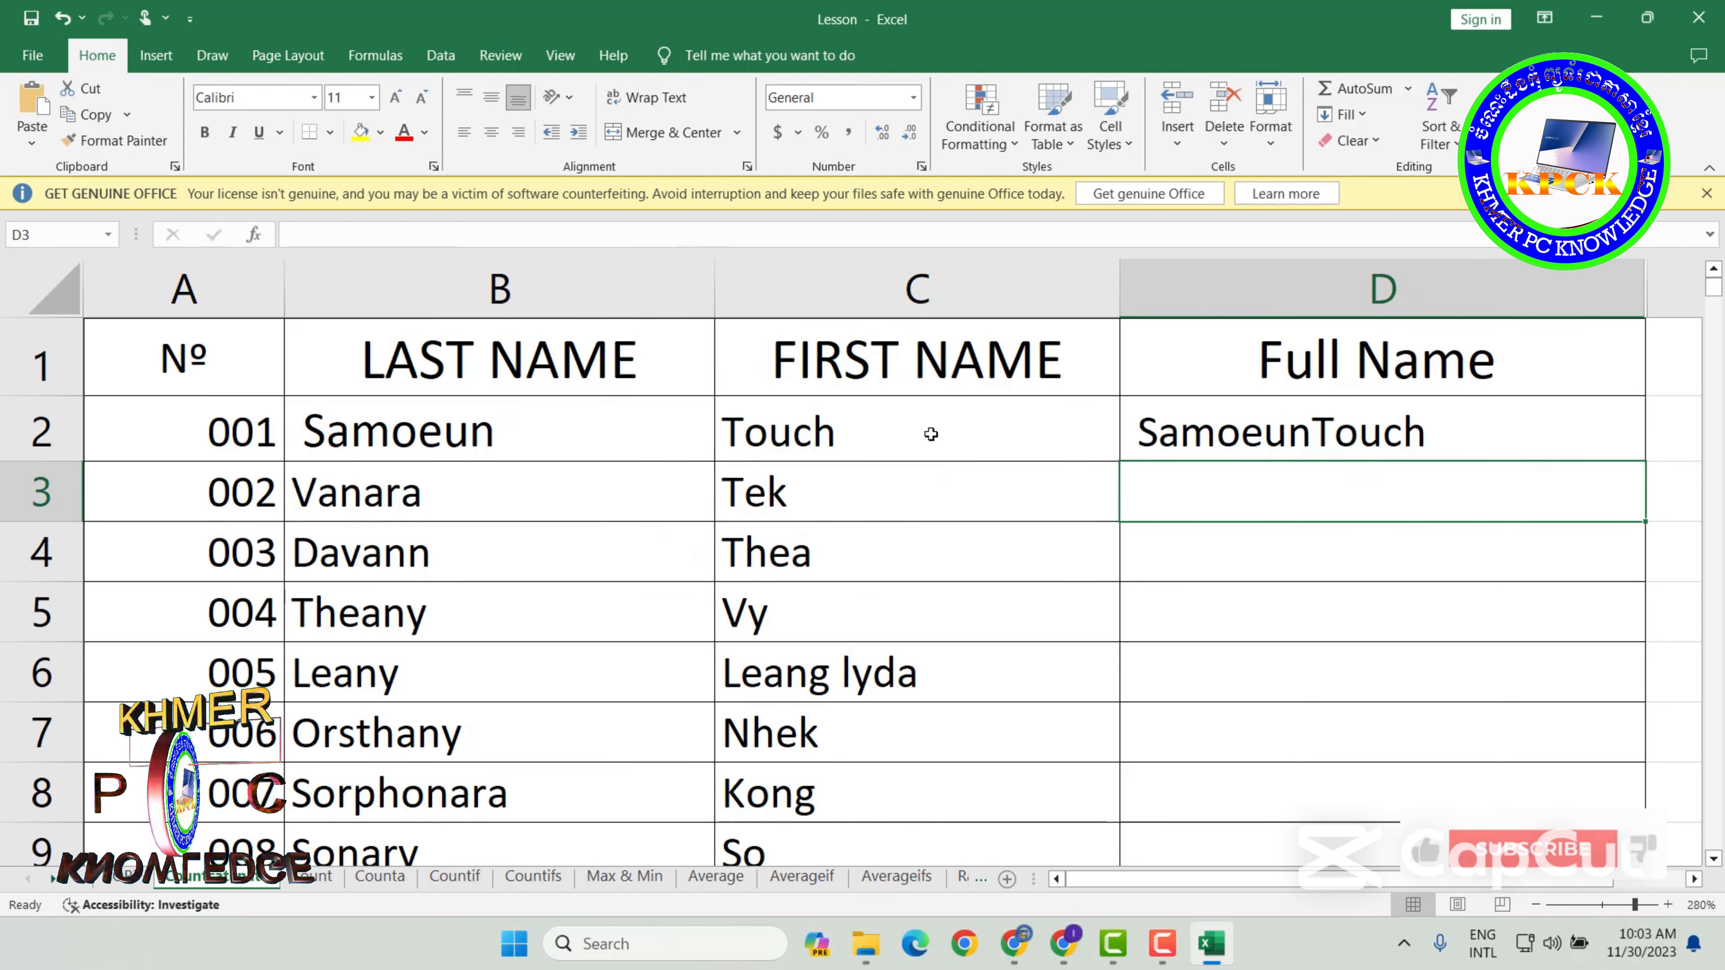
# - Fill the CONCATENATE formula from D2 down the Full Name column for the listed people
pyautogui.click(1253, 437)
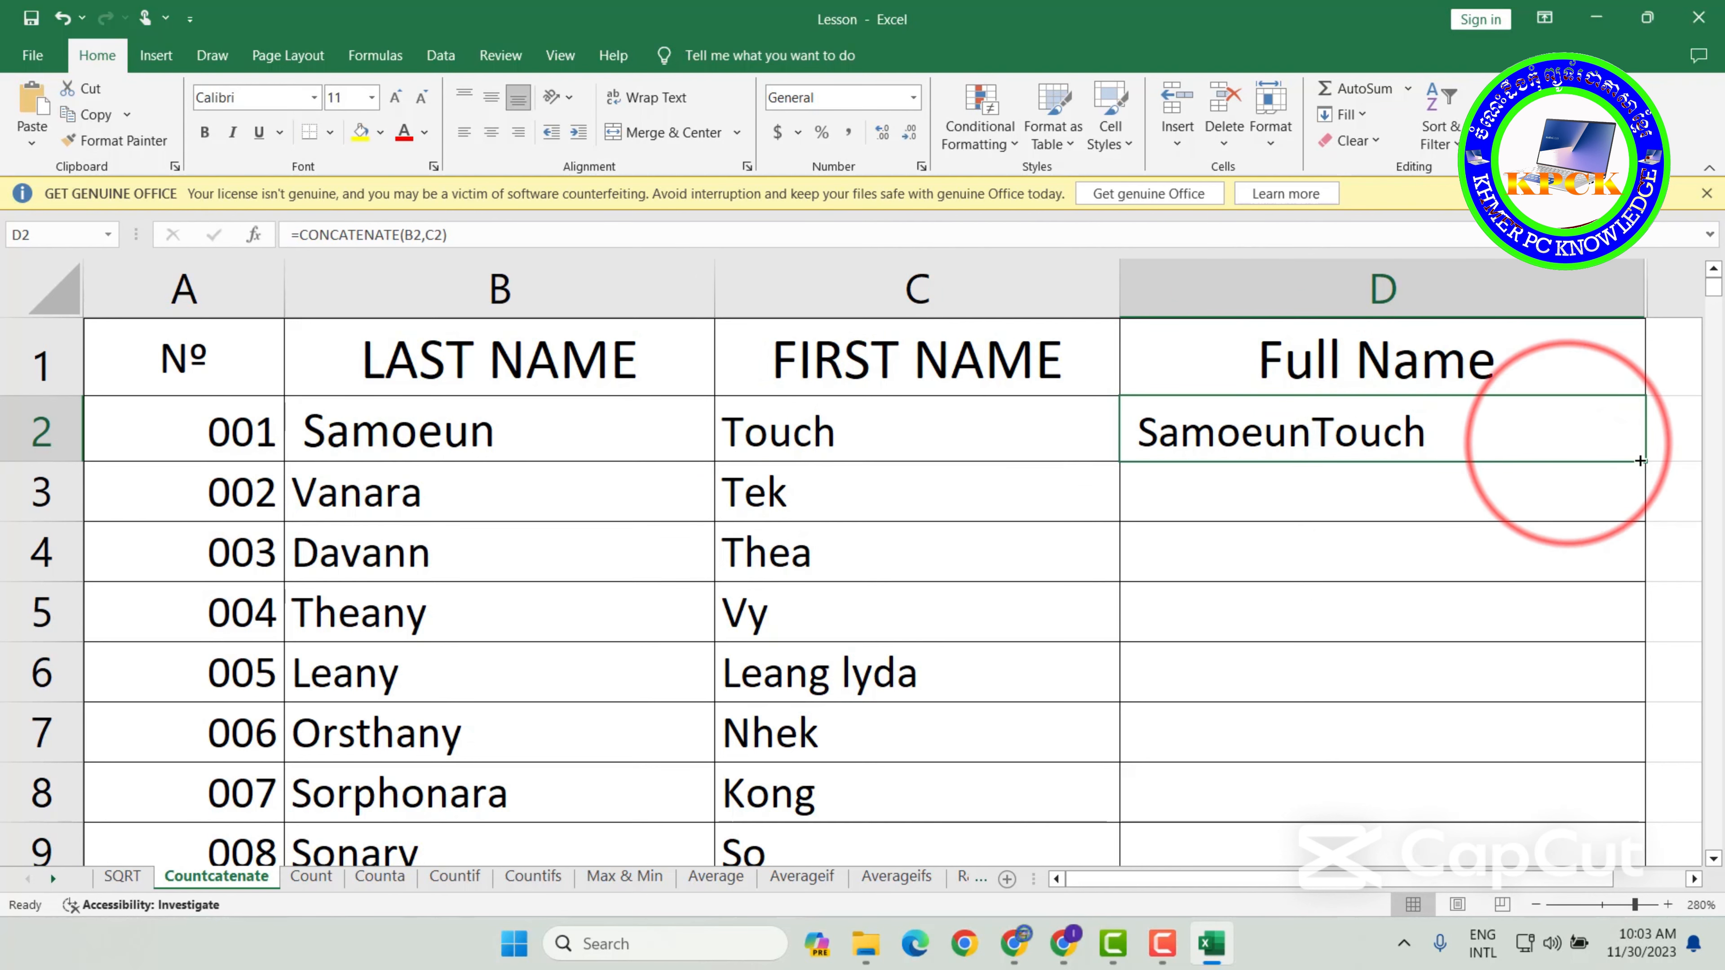
pyautogui.moveTo(1644, 461); pyautogui.dragTo(1618, 850)
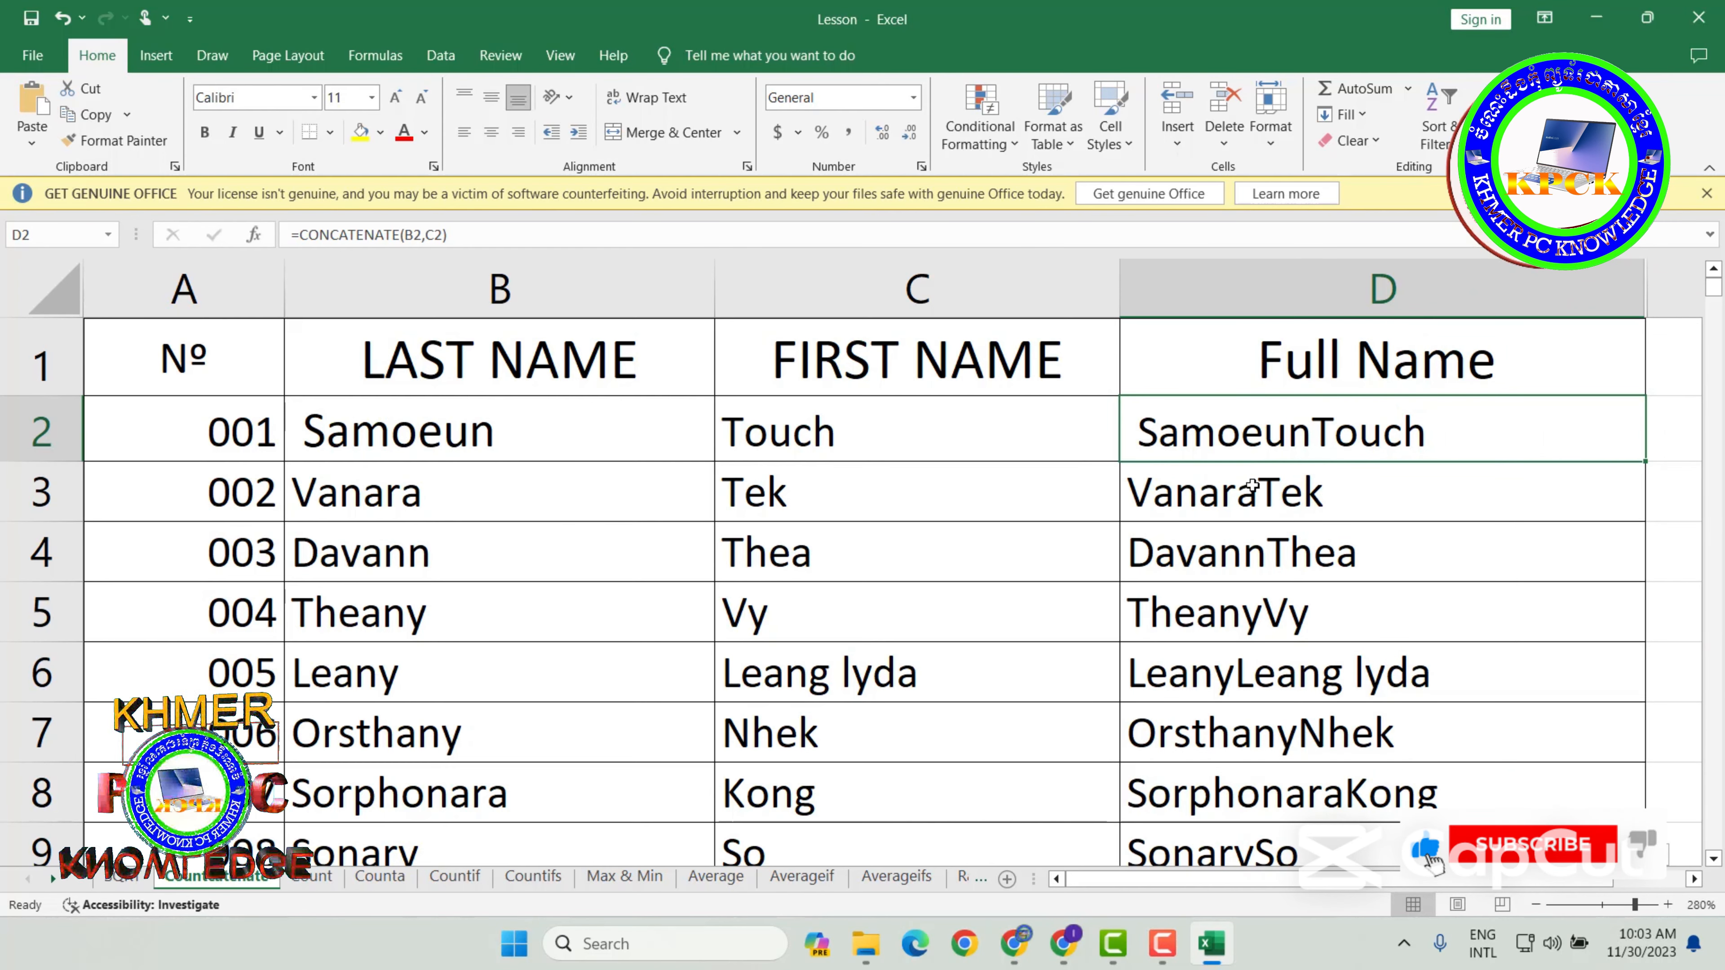
# - Add a leading space before the first name in cell C2 to separate the joined names
pyautogui.click(992, 440)
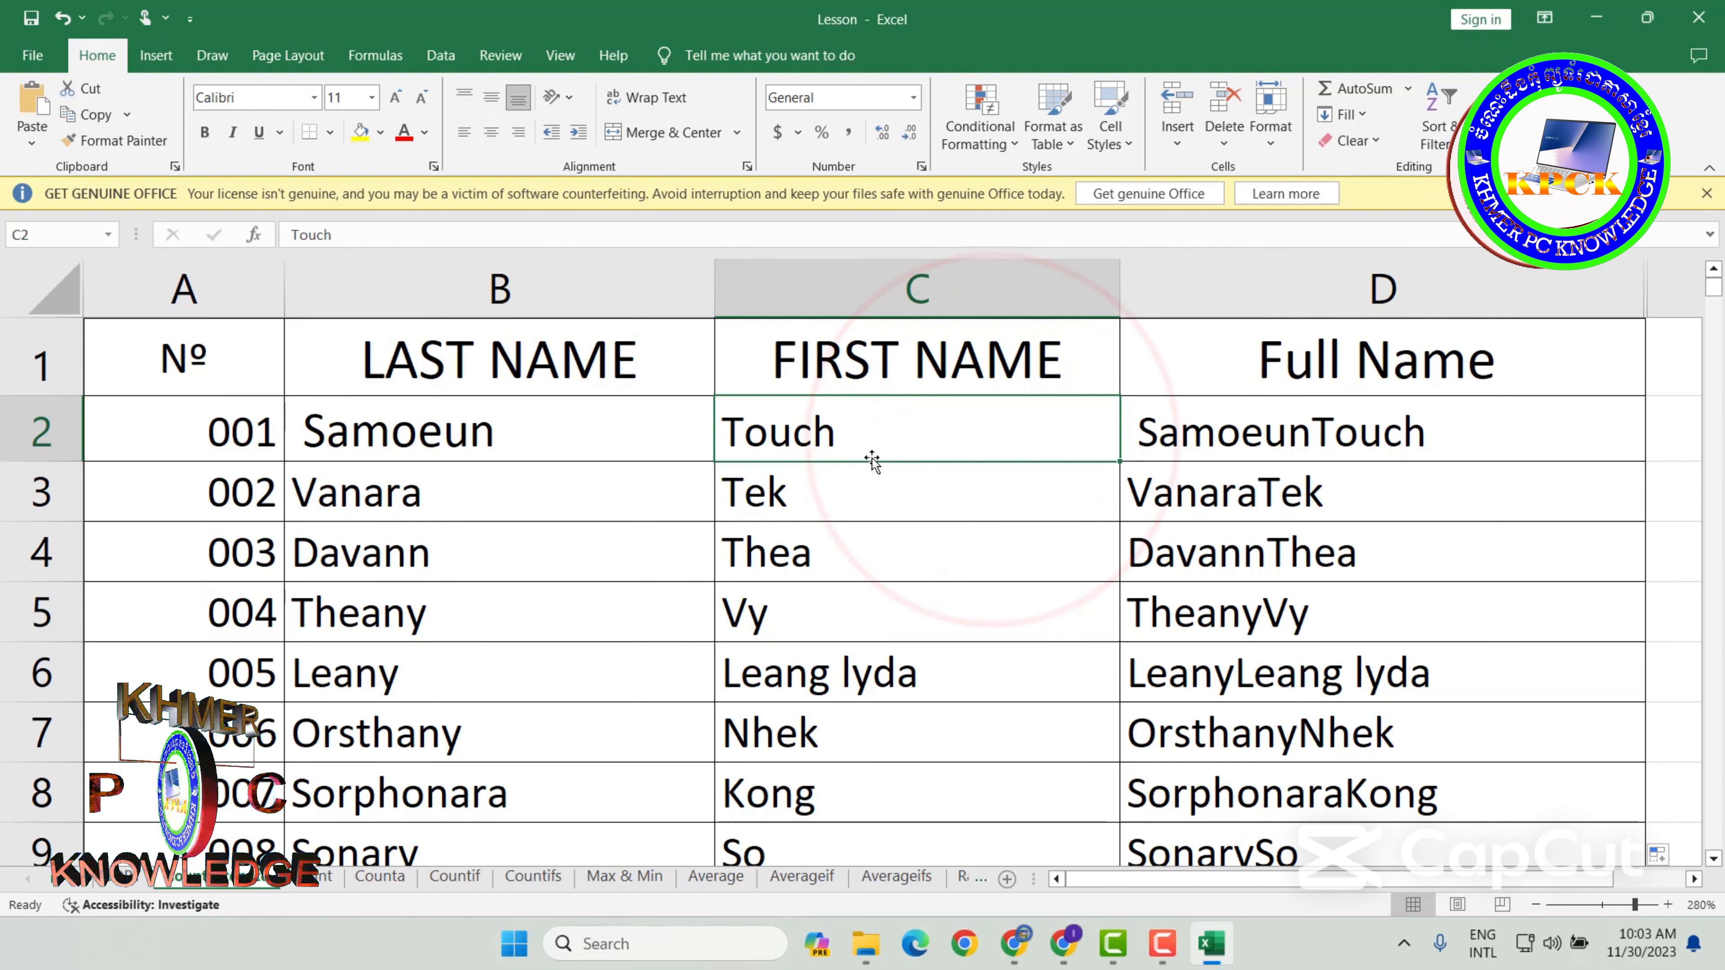
pyautogui.click(530, 426)
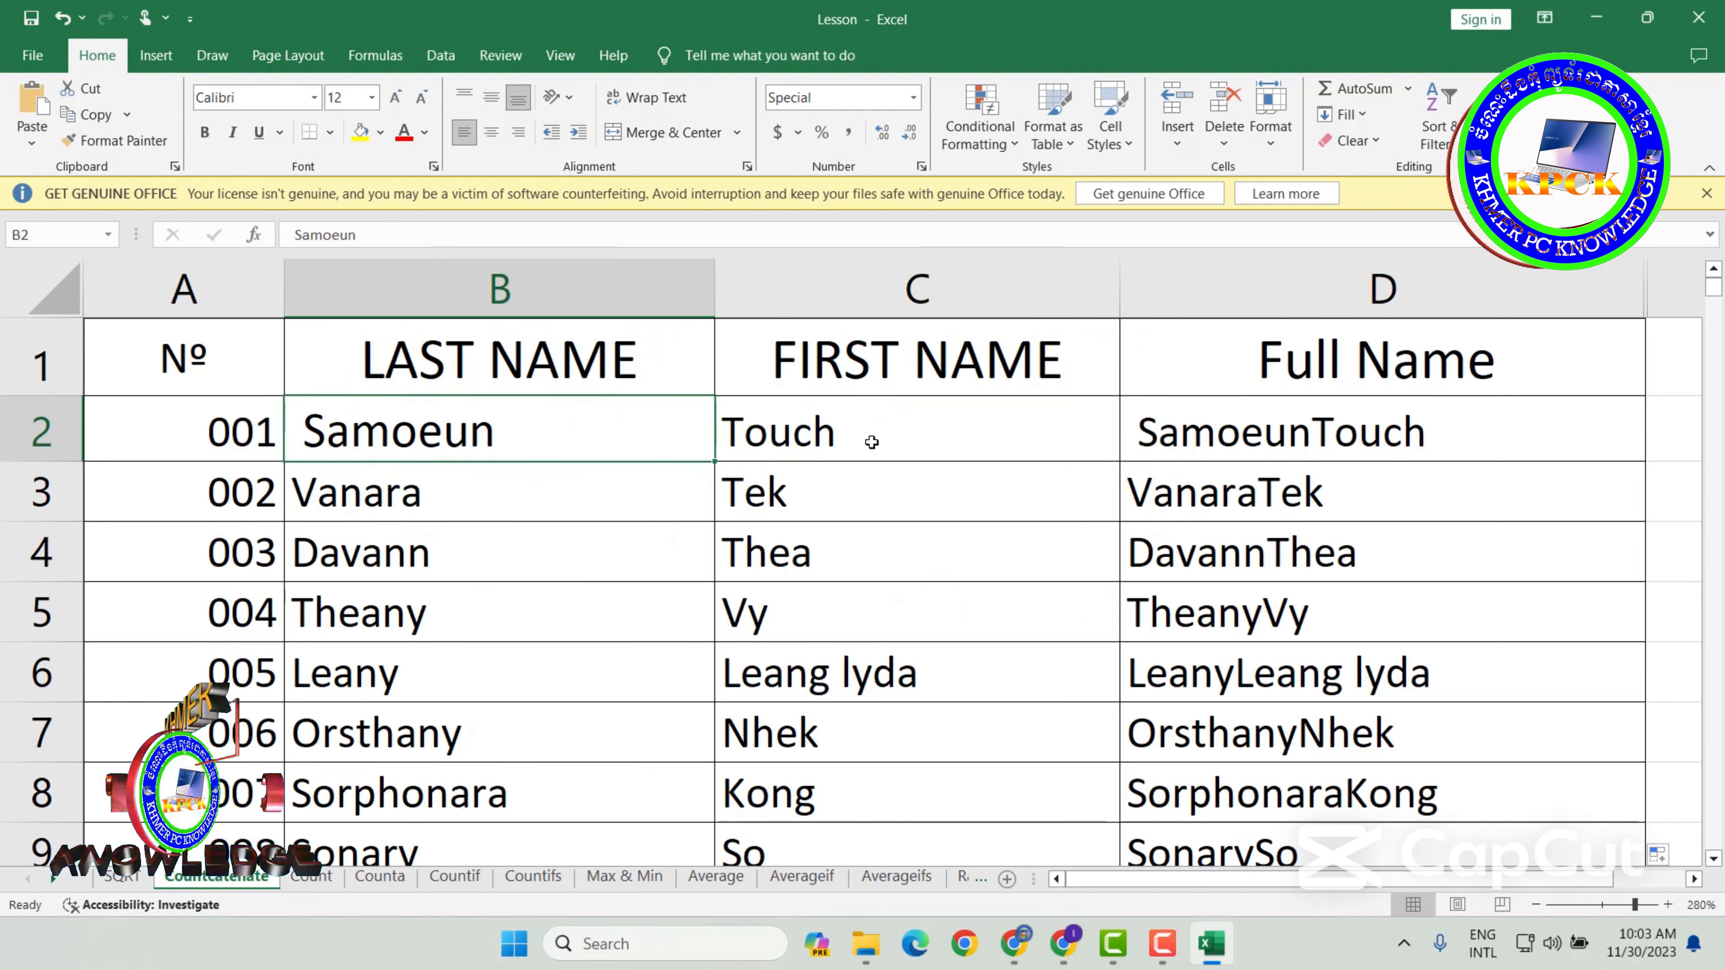
pyautogui.click(872, 439)
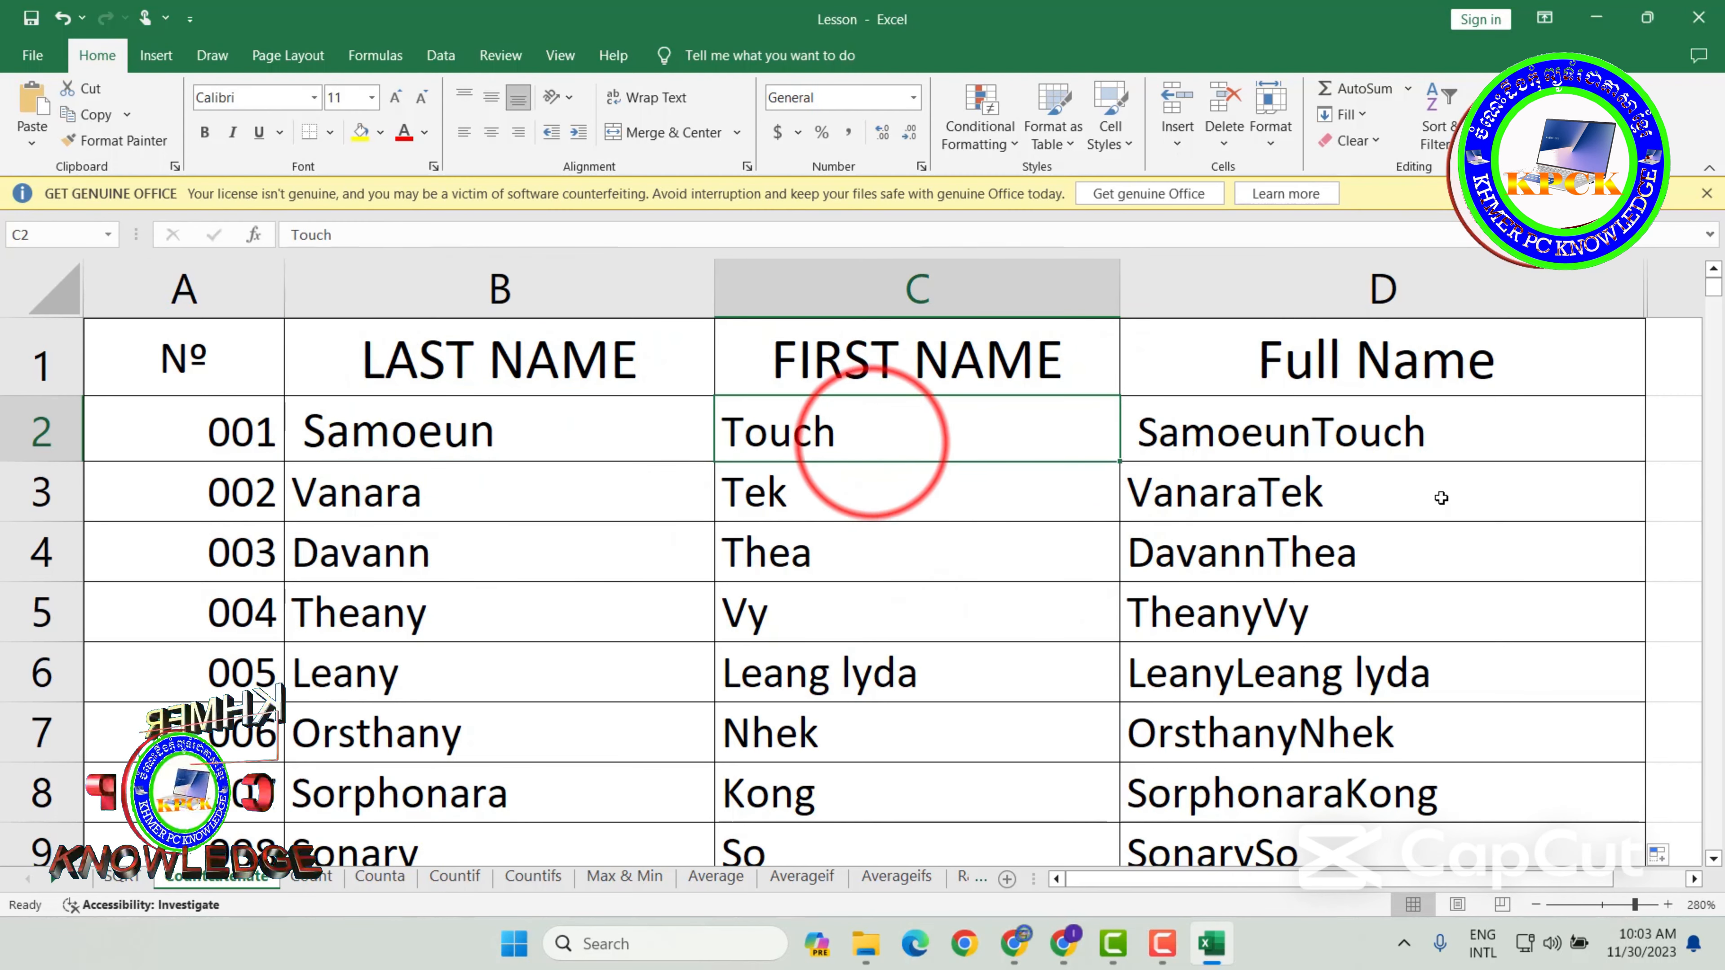
pyautogui.doubleClick(728, 435)
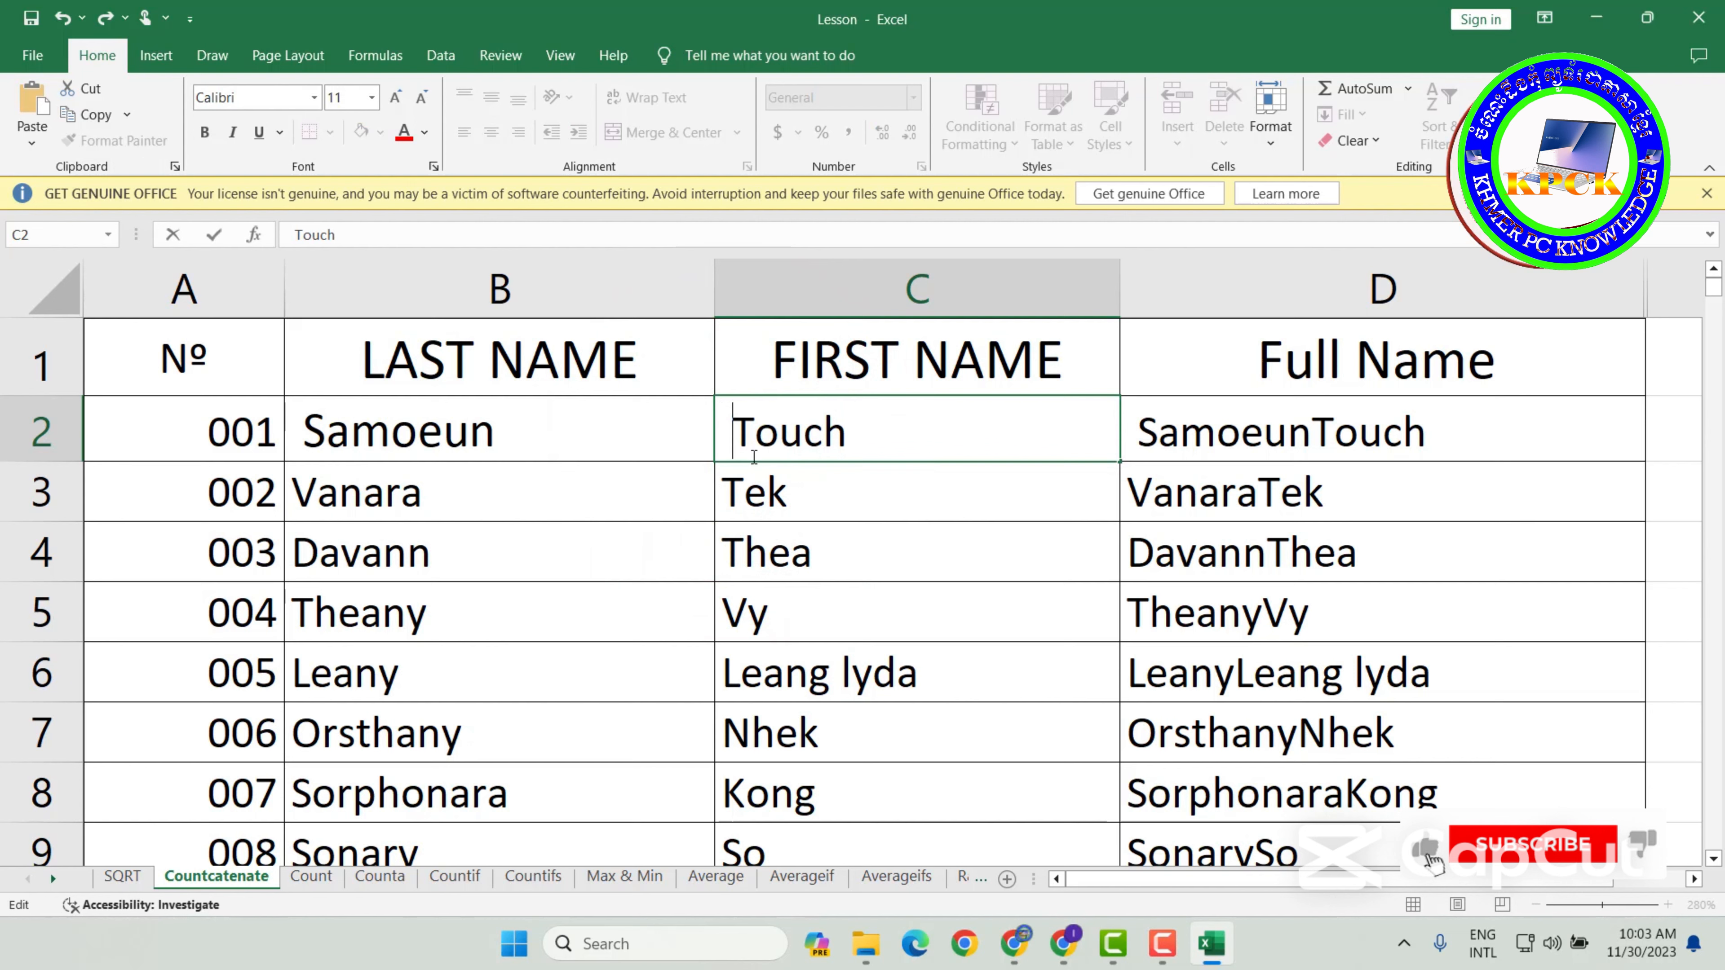
pyautogui.click(986, 554)
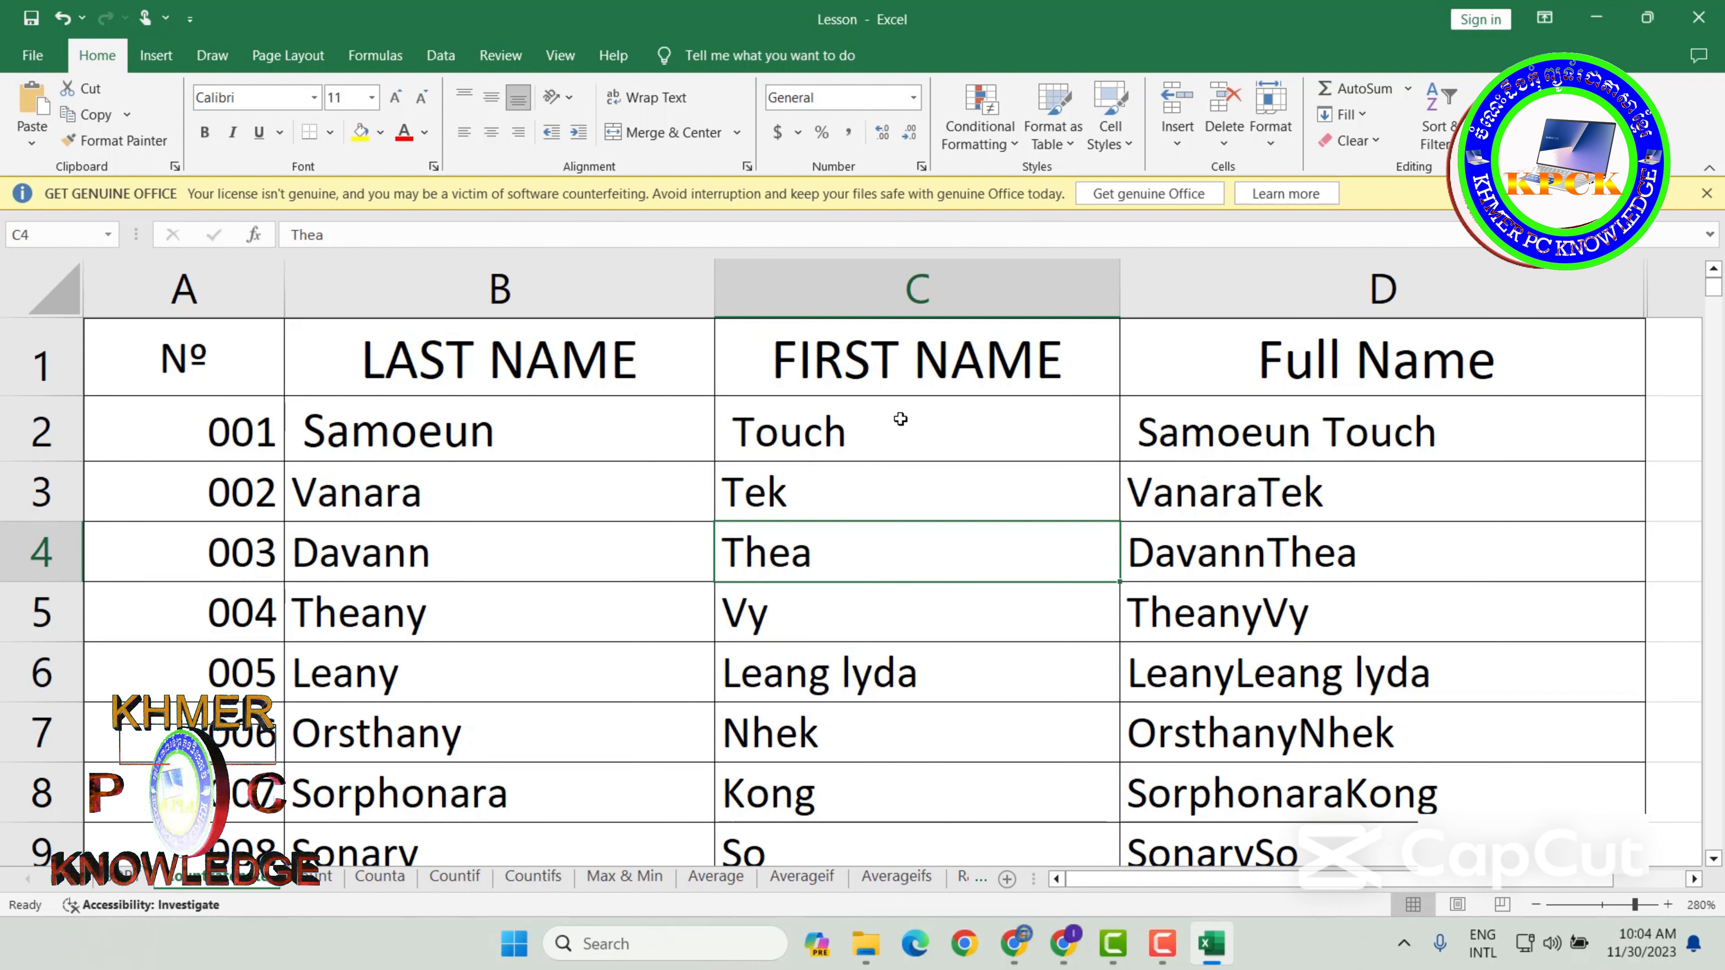
pyautogui.click(921, 433)
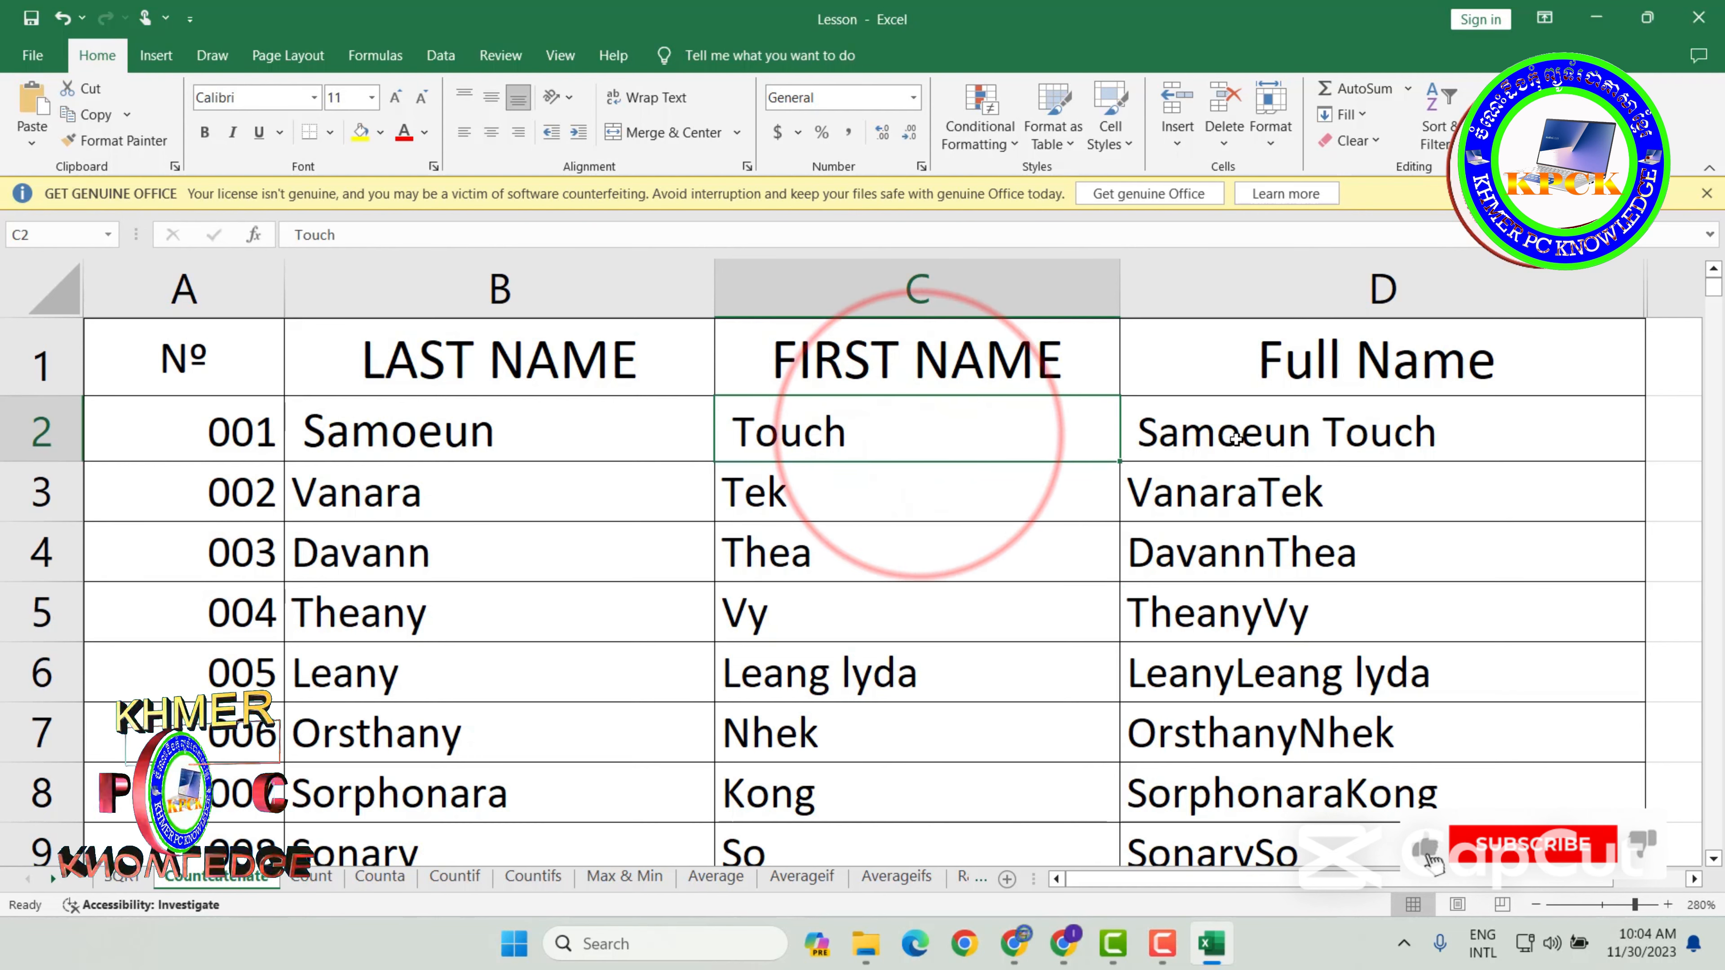
# - Remove the leading space before the last name in cell B2
pyautogui.click(303, 431)
pyautogui.doubleClick(301, 432)
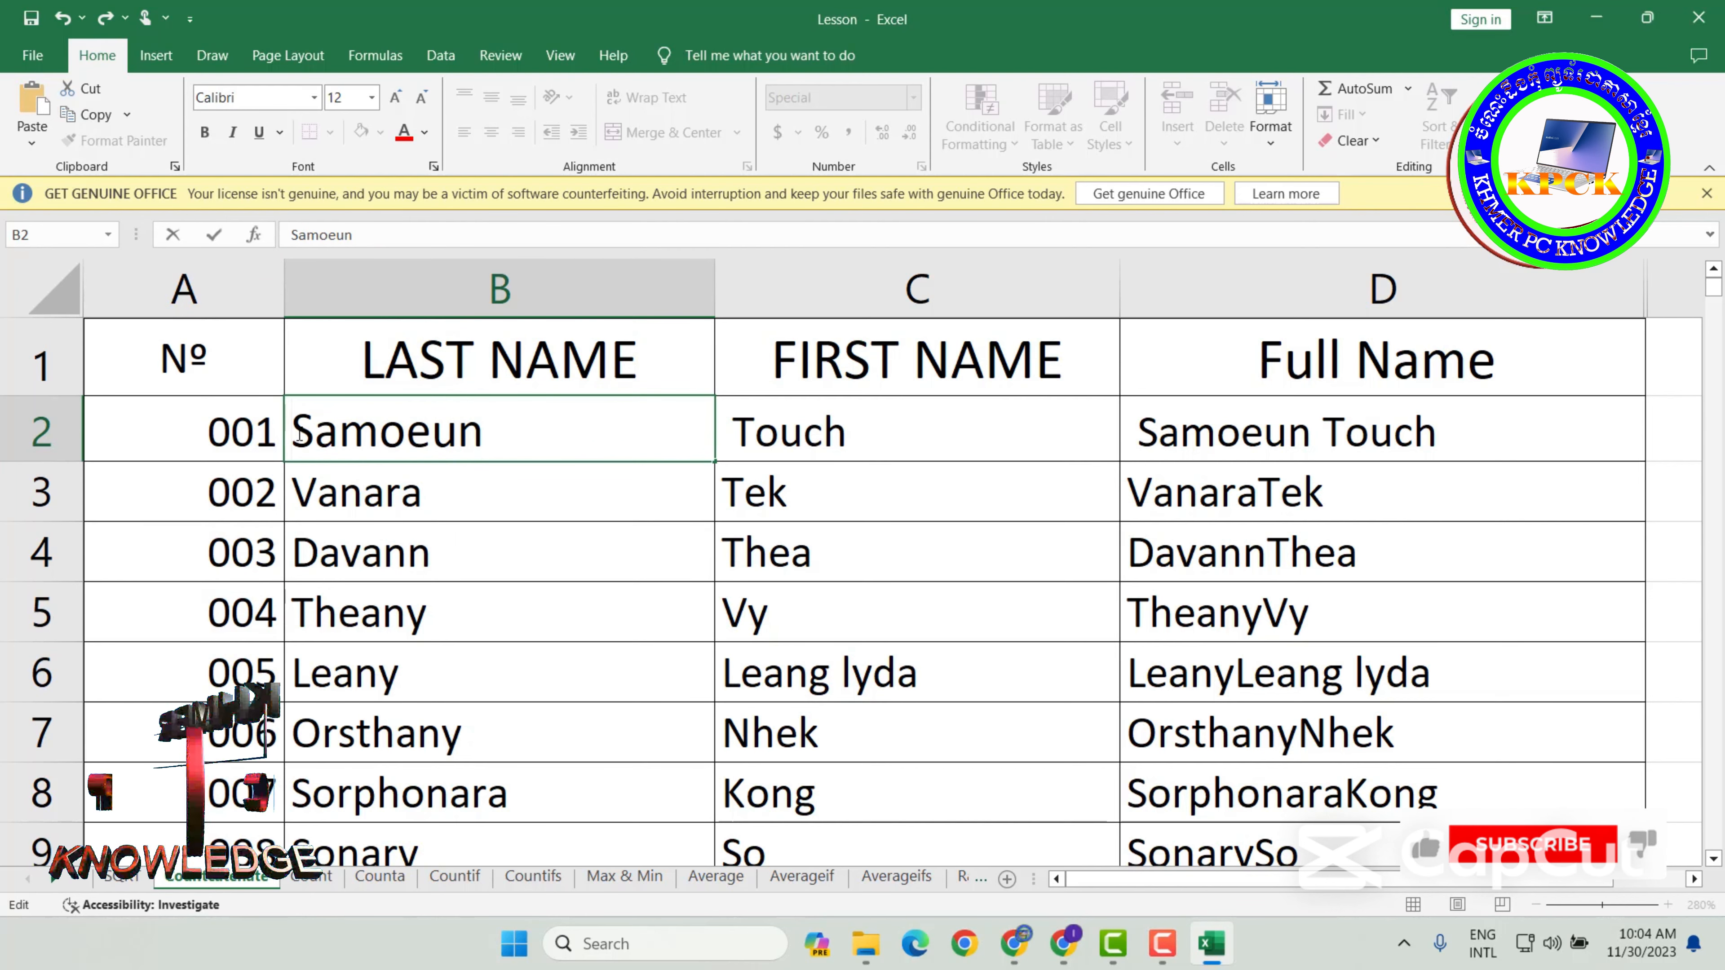
pyautogui.press('Return')
pyautogui.click(1276, 553)
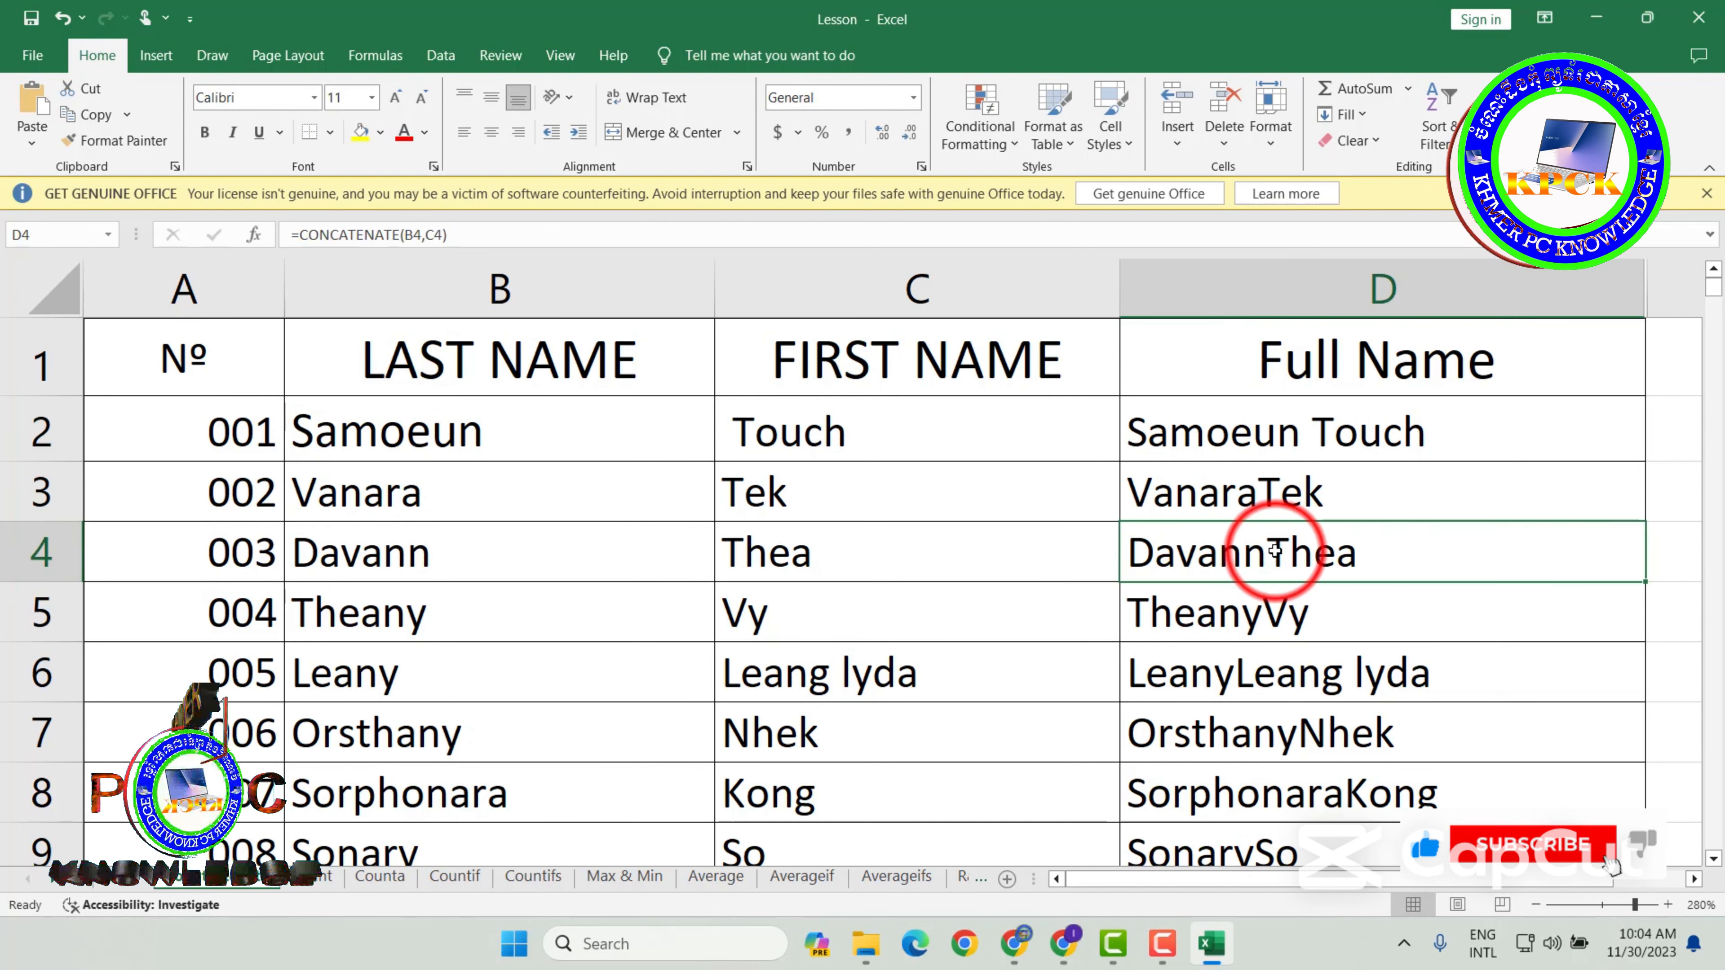